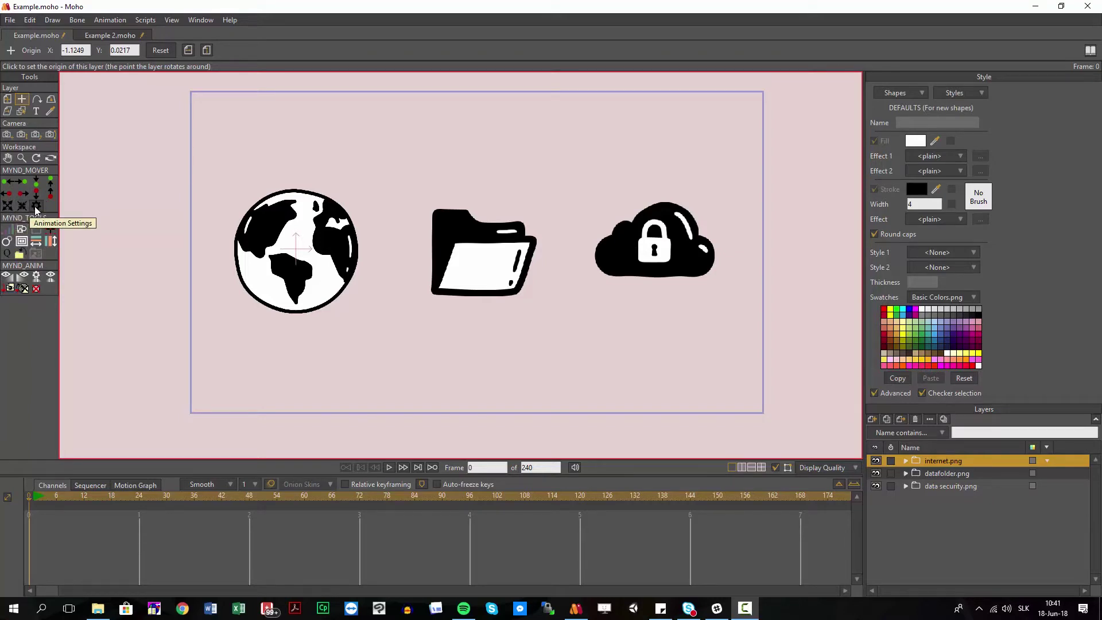
# Open the animation settings window to review it, then close it.
pyautogui.moveTo(219, 185); pyautogui.dragTo(221, 186)
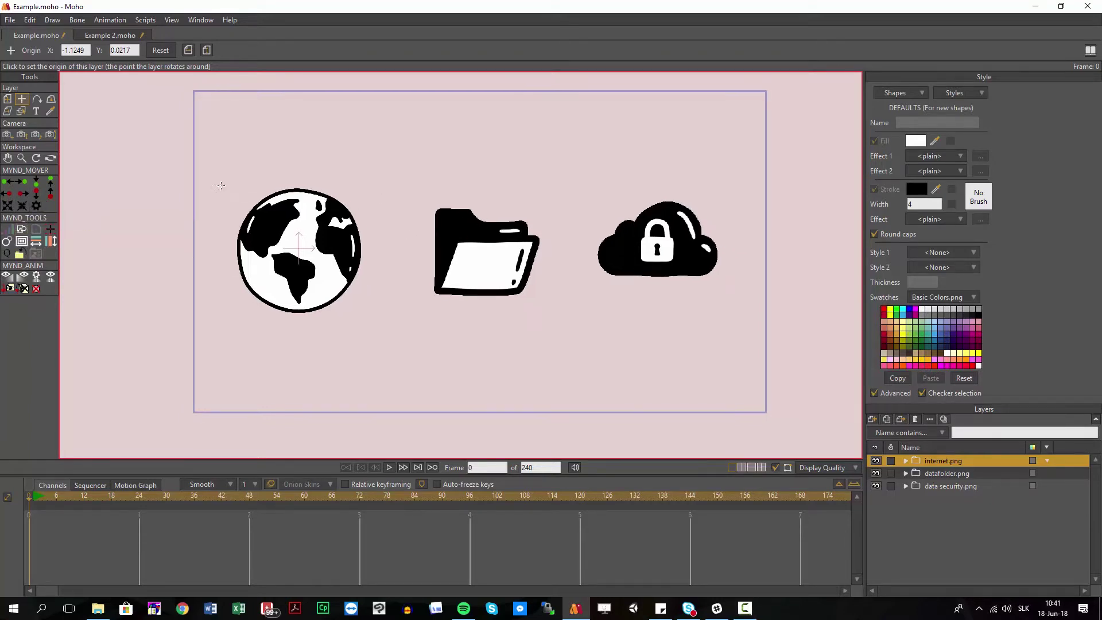
pyautogui.click(36, 207)
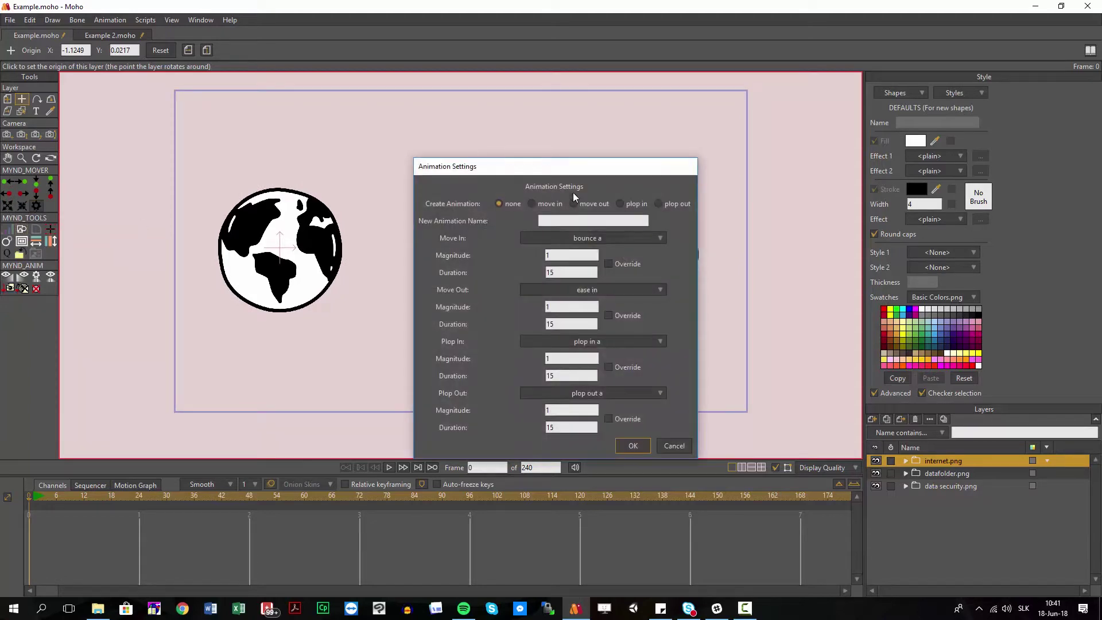
pyautogui.moveTo(557, 172); pyautogui.dragTo(458, 119)
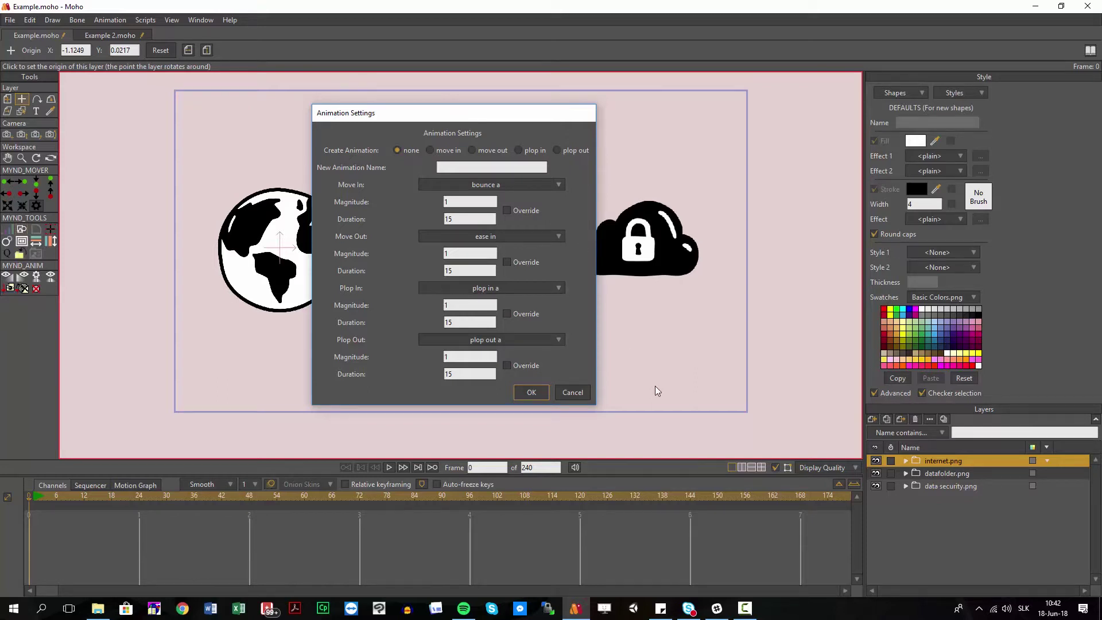
pyautogui.click(570, 394)
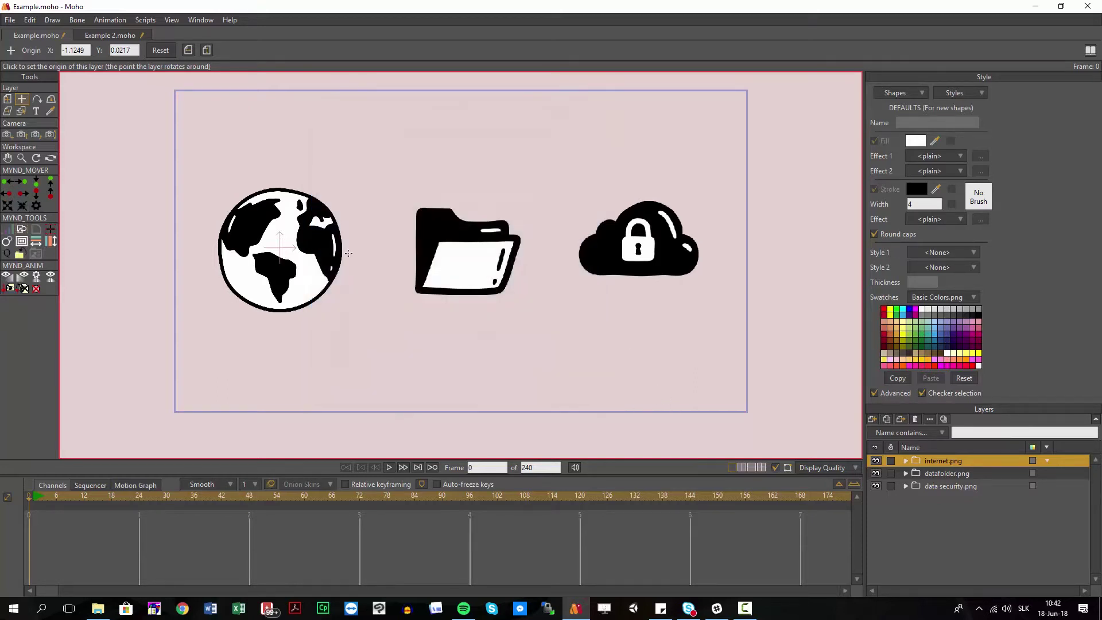
# Hide all layers except internet.png, select it with the Transform Layer tool, and go to frame 24.
pyautogui.click(904, 472)
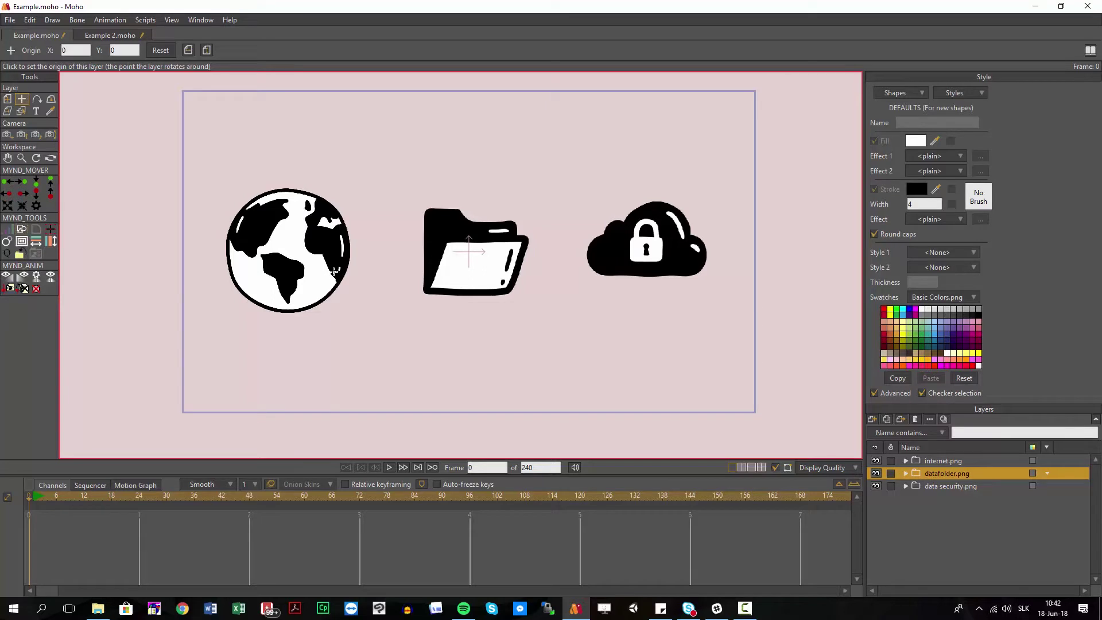
pyautogui.click(876, 461)
pyautogui.click(876, 473)
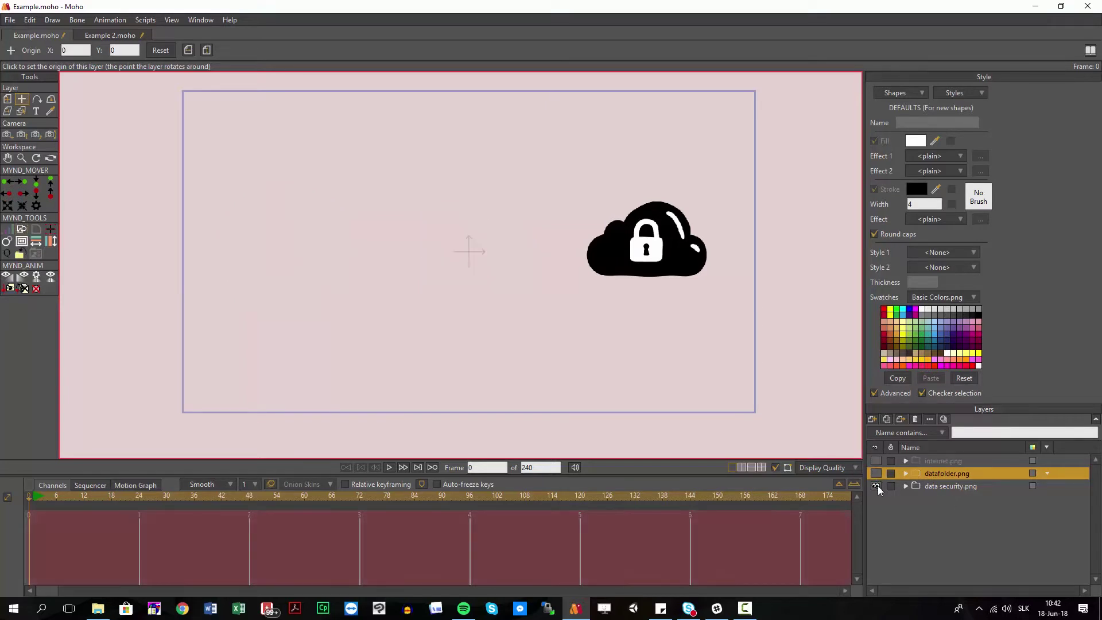
pyautogui.click(876, 485)
pyautogui.click(876, 461)
pyautogui.click(920, 461)
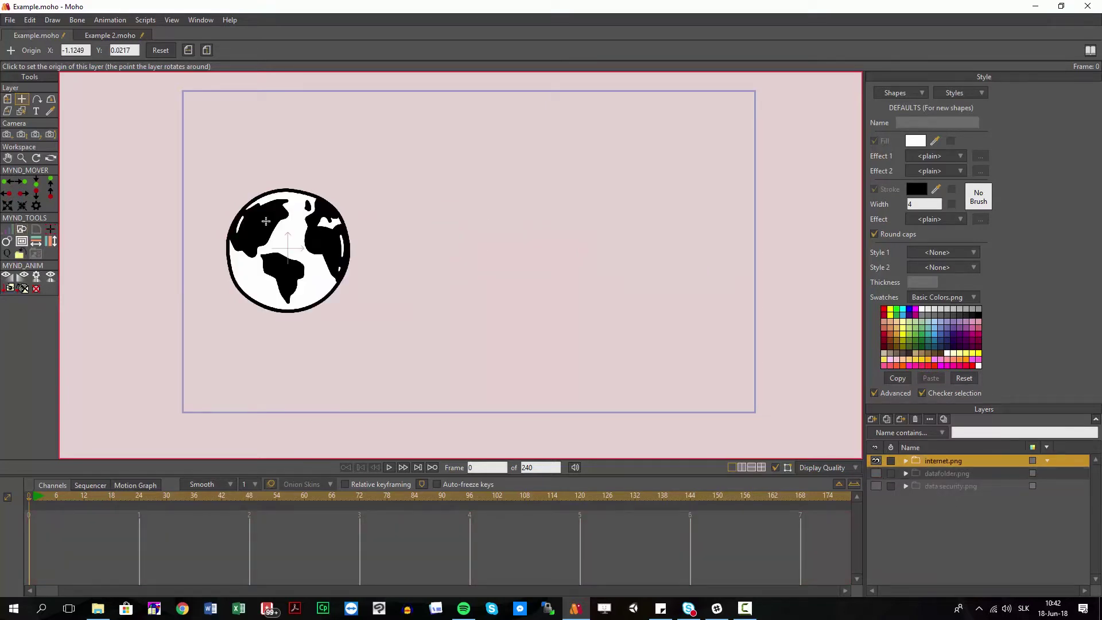
pyautogui.press('m')
pyautogui.moveTo(121, 498)
pyautogui.mouseDown()
pyautogui.moveTo(163, 498)
pyautogui.moveTo(130, 493)
pyautogui.moveTo(140, 495)
pyautogui.mouseUp()
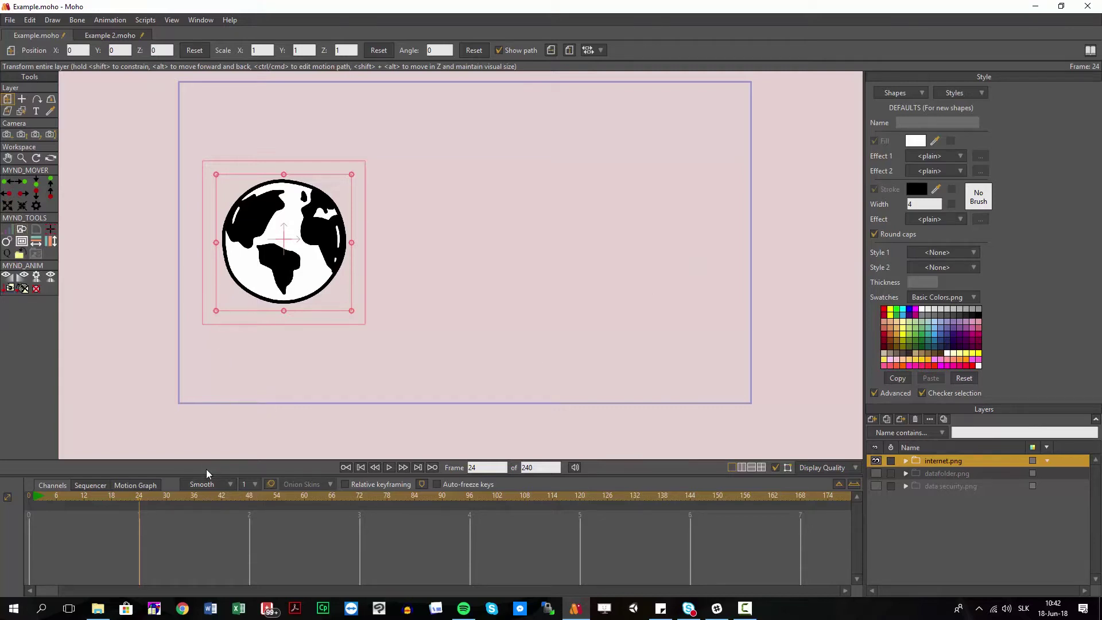
# Key the globe at frame 6 and slide it to the stage's right side by frames 24–29.
pyautogui.moveTo(72, 502); pyautogui.dragTo(56, 500)
pyautogui.click(215, 358)
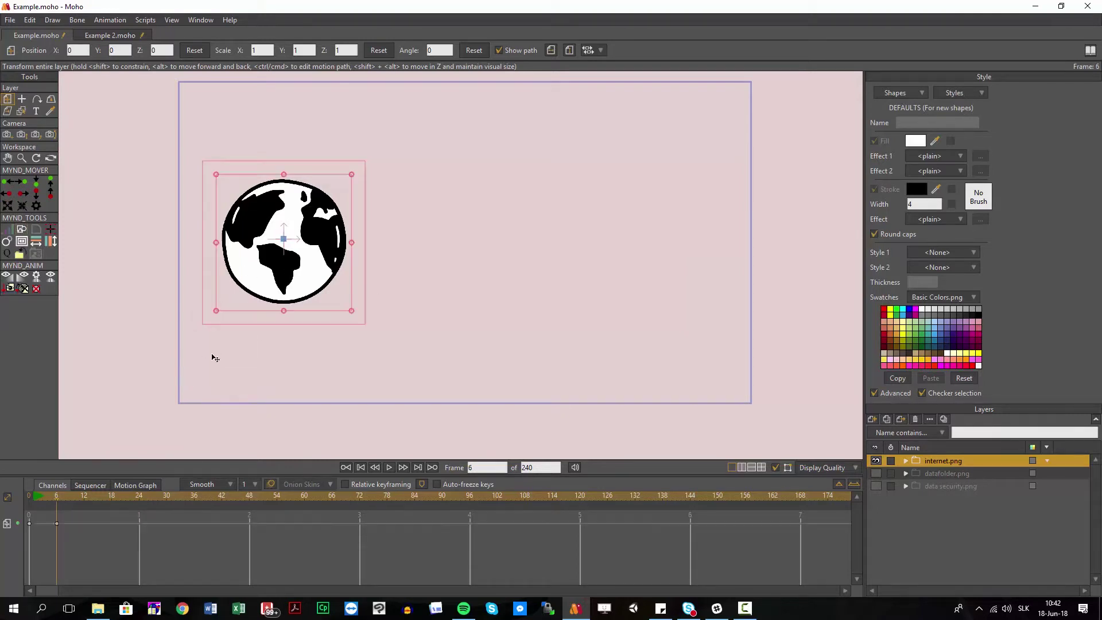
pyautogui.moveTo(148, 498); pyautogui.dragTo(139, 499)
pyautogui.moveTo(275, 276); pyautogui.dragTo(664, 277)
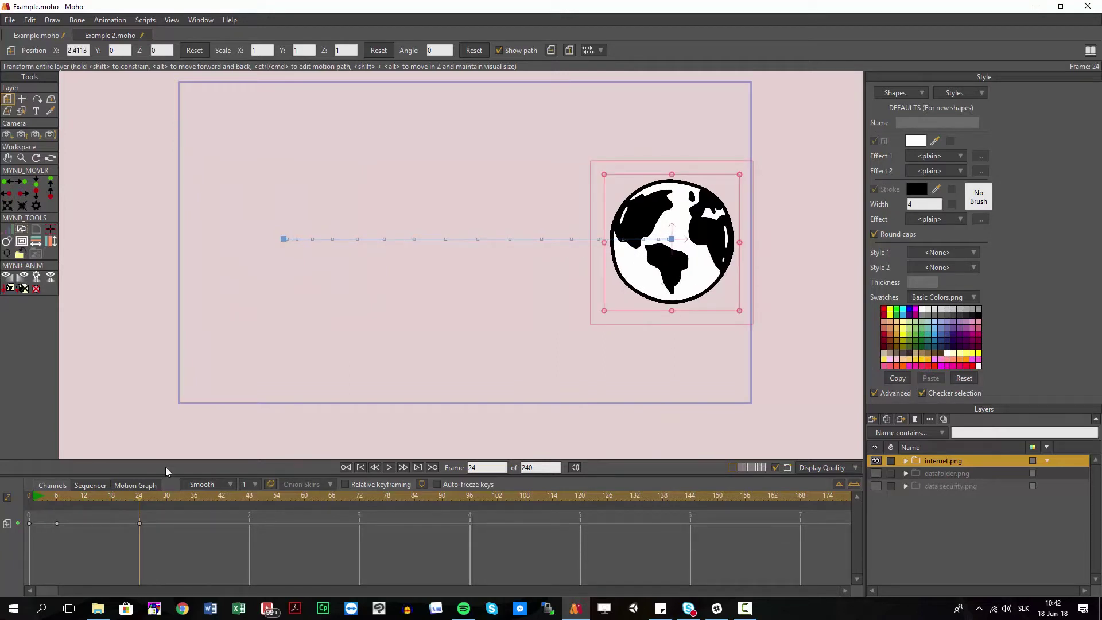
pyautogui.moveTo(153, 498); pyautogui.dragTo(162, 497)
pyautogui.moveTo(660, 274); pyautogui.dragTo(705, 279)
# Preview the slide, then move the overshoot key to frame 28 and nudge the globe slightly left.
pyautogui.moveTo(190, 497); pyautogui.dragTo(184, 499)
pyautogui.press('space')
pyautogui.press('space')
pyautogui.moveTo(150, 514); pyautogui.dragTo(190, 528)
pyautogui.press('space')
pyautogui.moveTo(163, 523); pyautogui.dragTo(157, 496)
pyautogui.moveTo(665, 292); pyautogui.dragTo(643, 292)
# Add a settling key at frame 31, replay the motion, and select all five globe keyframes.
pyautogui.click(171, 497)
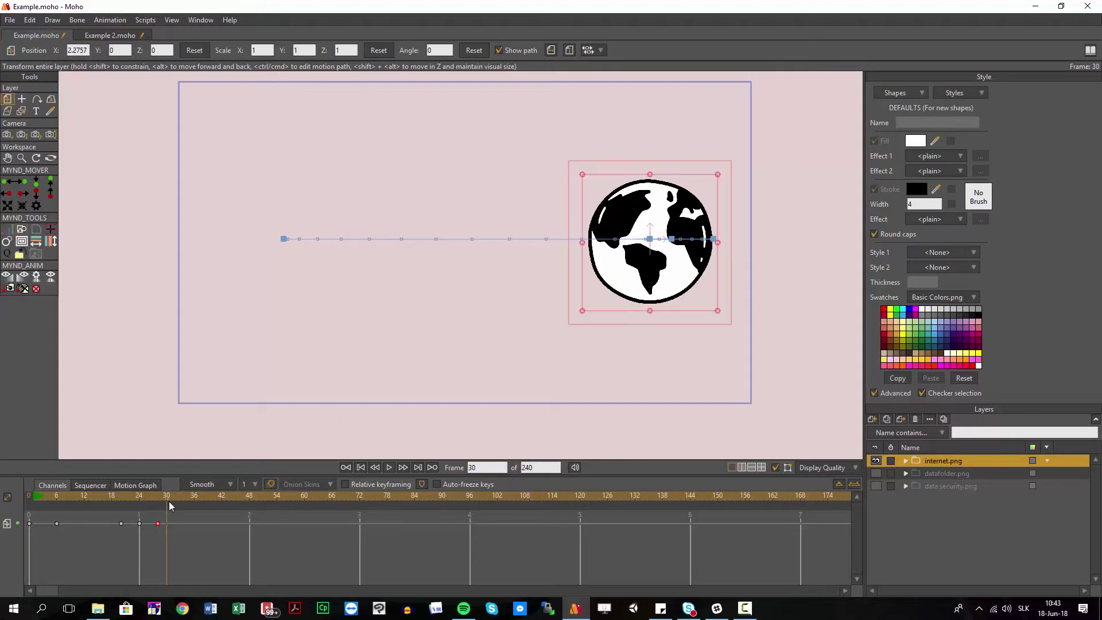
pyautogui.click(666, 280)
pyautogui.click(107, 496)
pyautogui.click(43, 497)
pyautogui.press('space')
pyautogui.press('space')
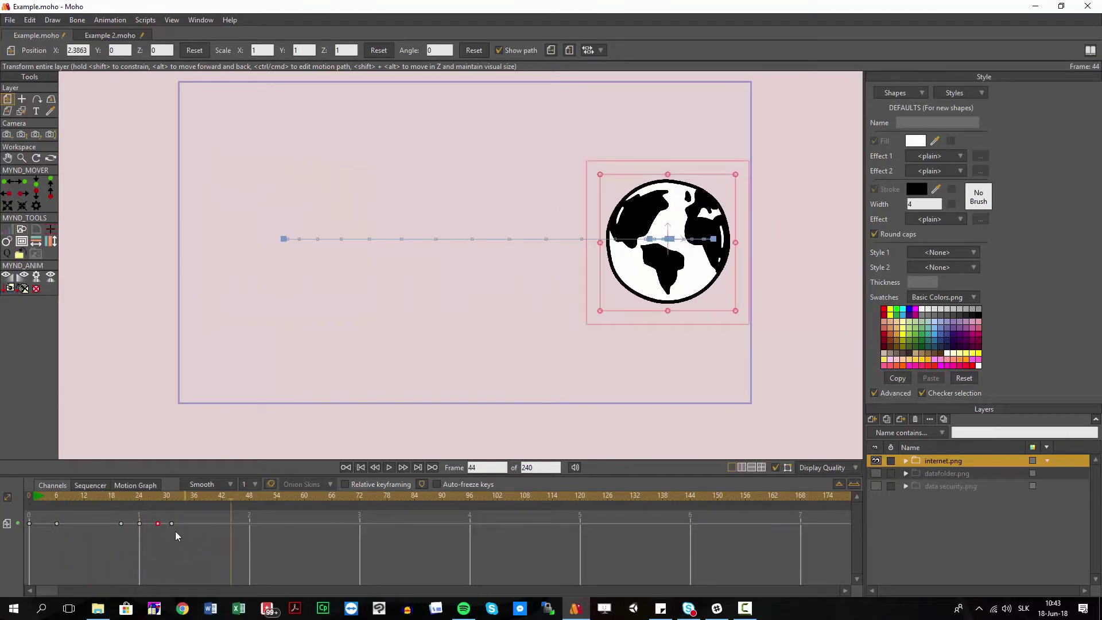
pyautogui.moveTo(193, 542); pyautogui.dragTo(149, 516)
pyautogui.press('space')
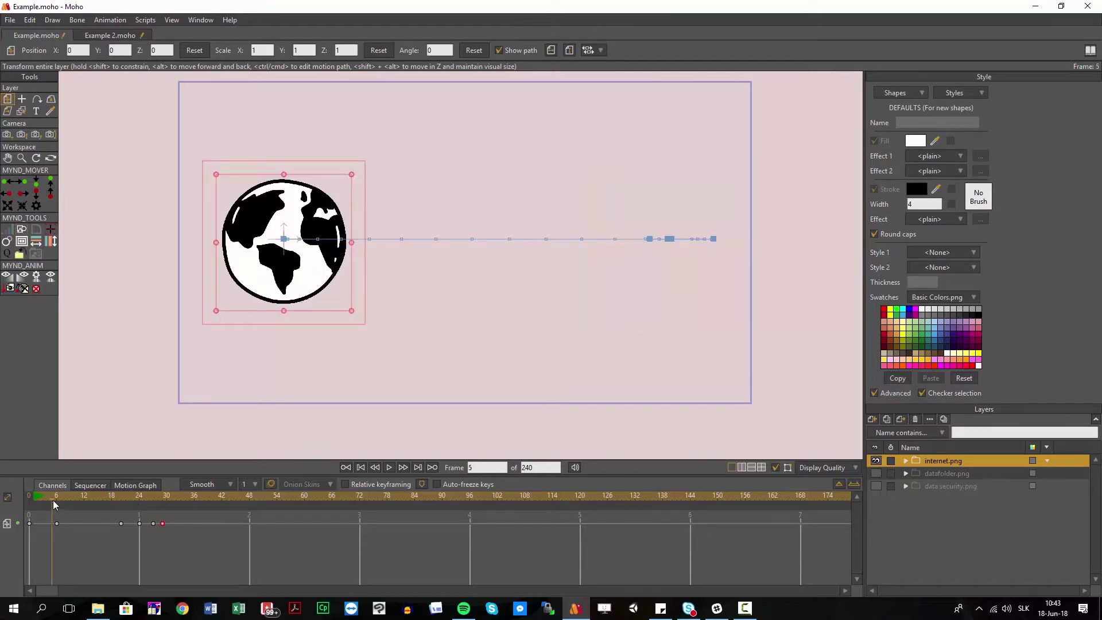
pyautogui.press('space')
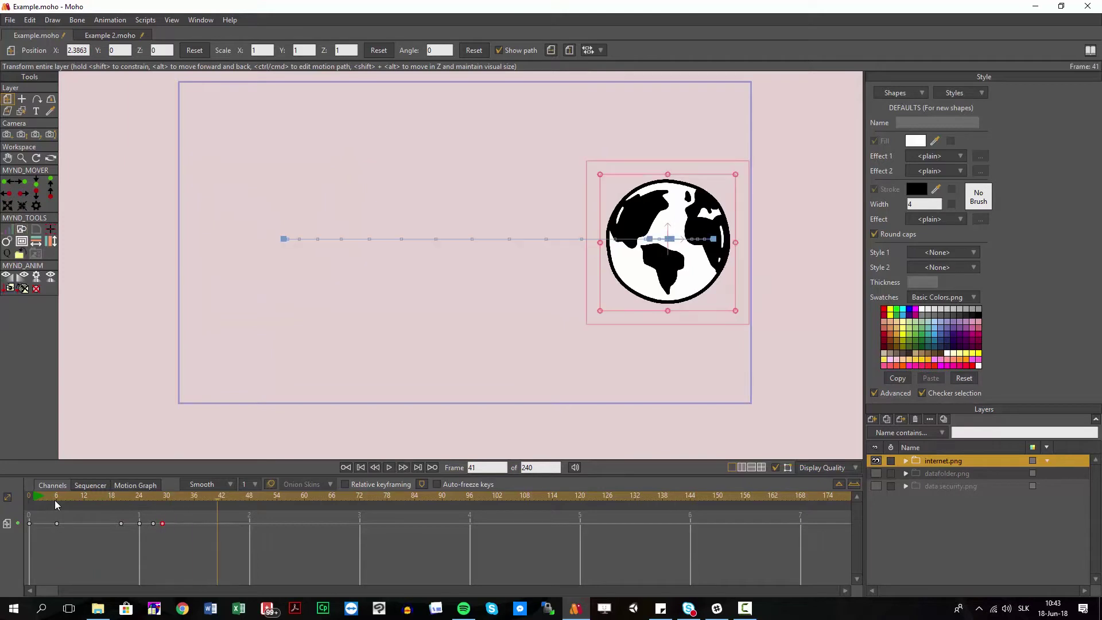
pyautogui.moveTo(90, 498); pyautogui.dragTo(61, 511)
pyautogui.moveTo(191, 539); pyautogui.dragTo(41, 516)
pyautogui.click(55, 495)
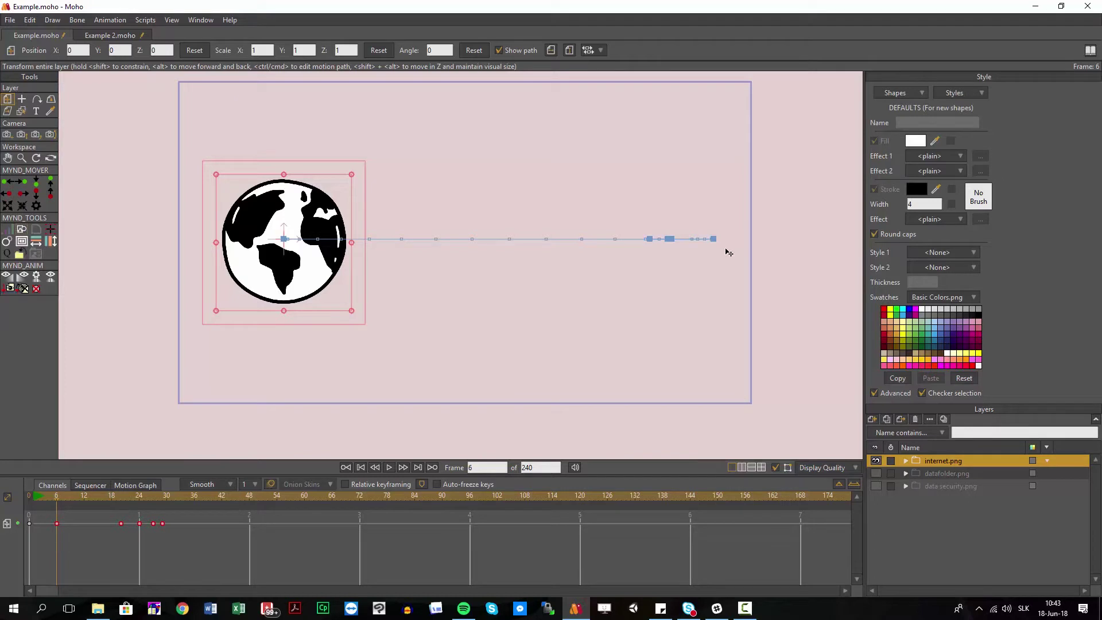
# Save the globe's motion as a new move-in animation named 'overshoot B'.
pyautogui.scroll(-2, 475, 275)
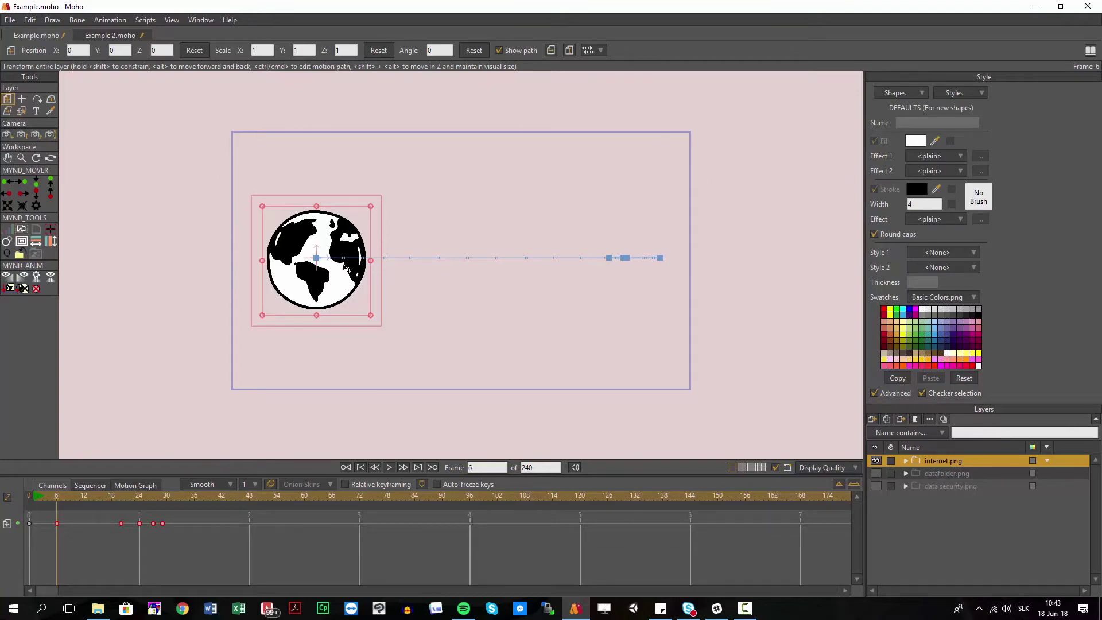
pyautogui.scroll(-1, 348, 268)
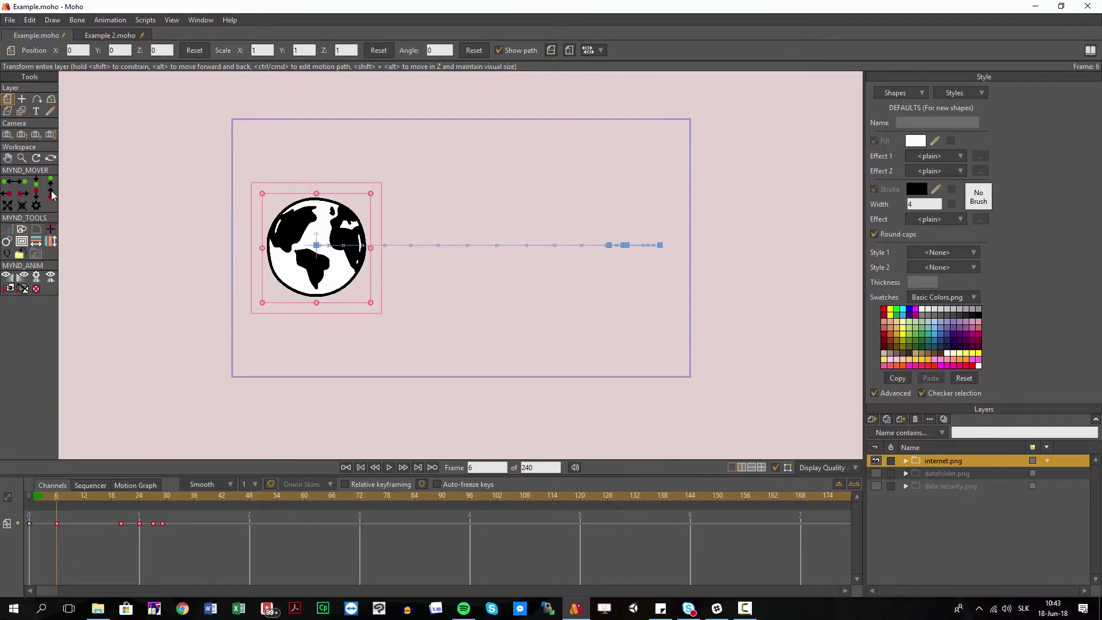
pyautogui.click(35, 208)
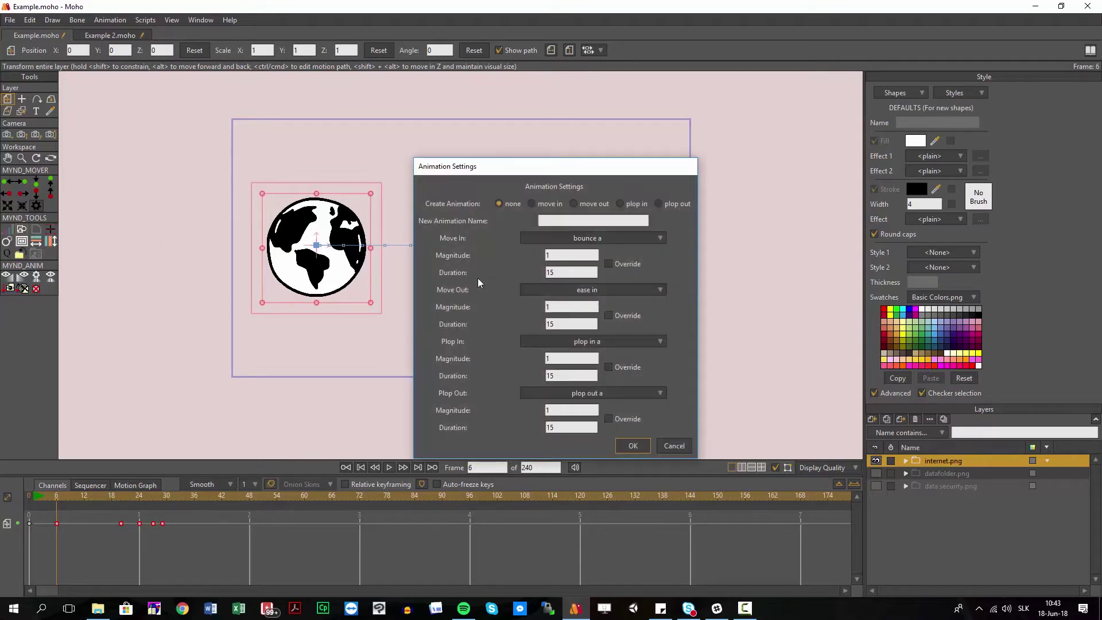
pyautogui.moveTo(529, 170); pyautogui.dragTo(439, 167)
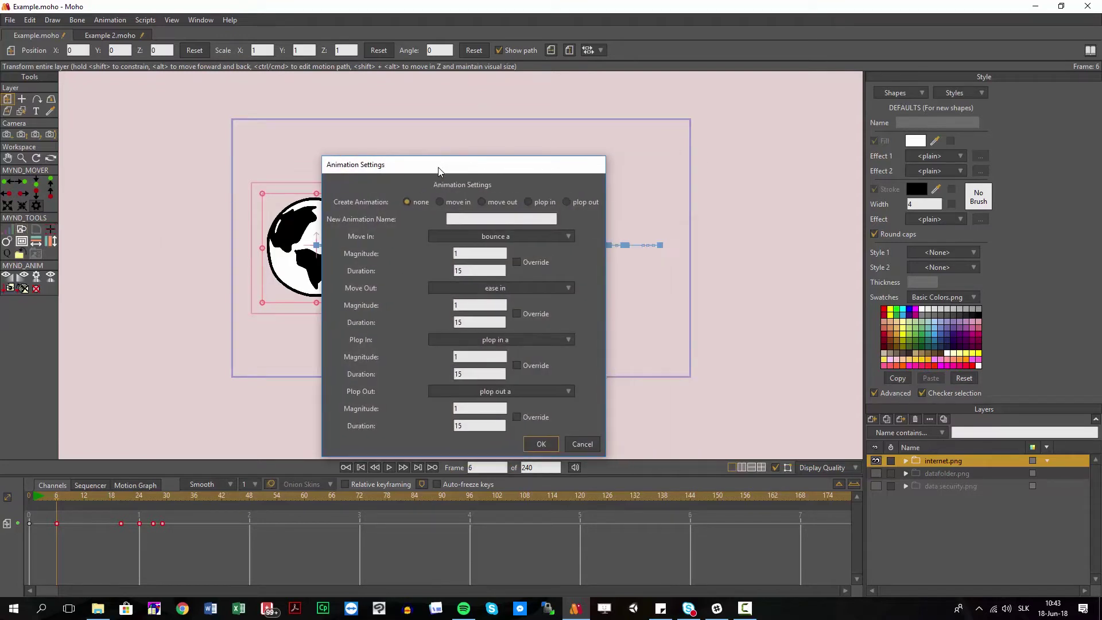
pyautogui.click(441, 202)
pyautogui.click(502, 221)
pyautogui.write('overshoot B')
pyautogui.click(528, 445)
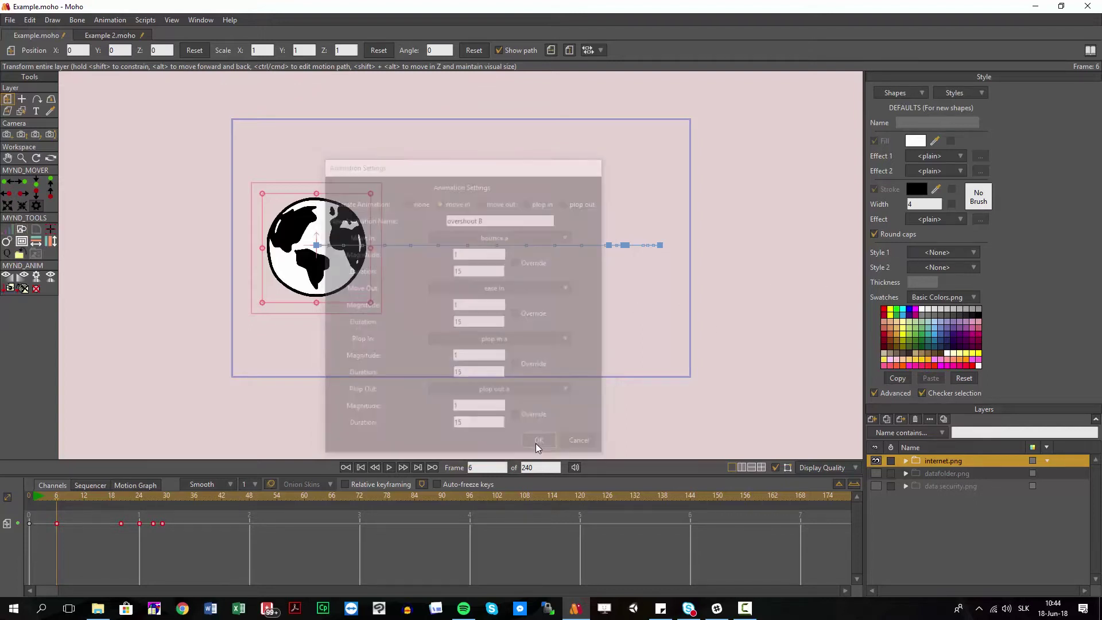
# Delete all of the globe's keyframes and its motion path.
pyautogui.moveTo(253, 554); pyautogui.dragTo(38, 520)
pyautogui.press('Delete')
pyautogui.moveTo(47, 494); pyautogui.dragTo(286, 515)
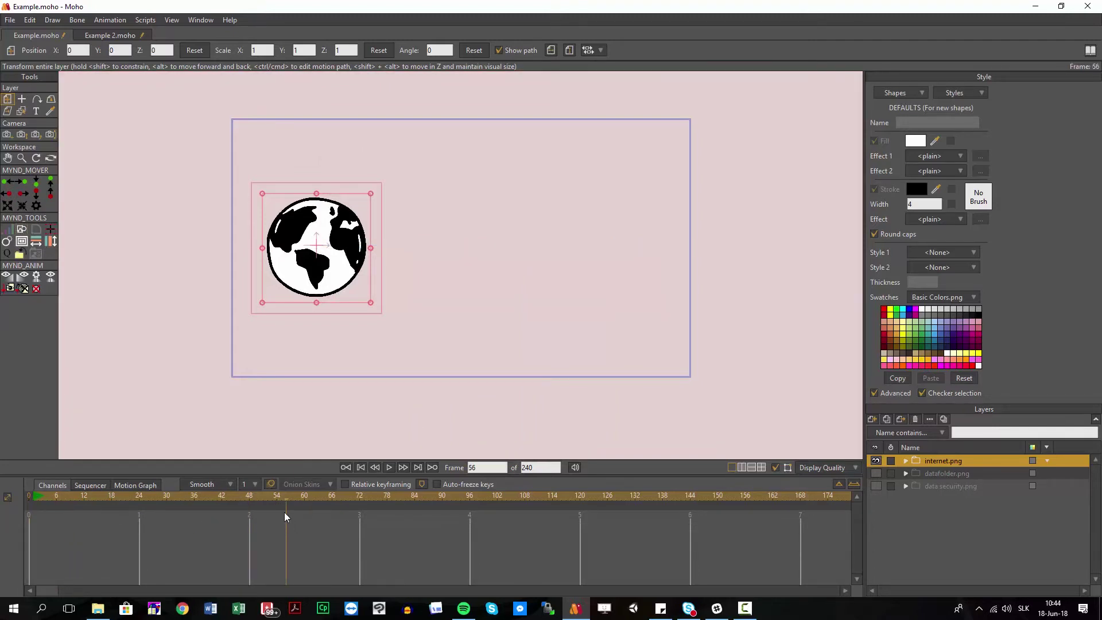
# Set the Move In animation to overshoot B in the animation settings and scrub to frame 24.
pyautogui.click(36, 206)
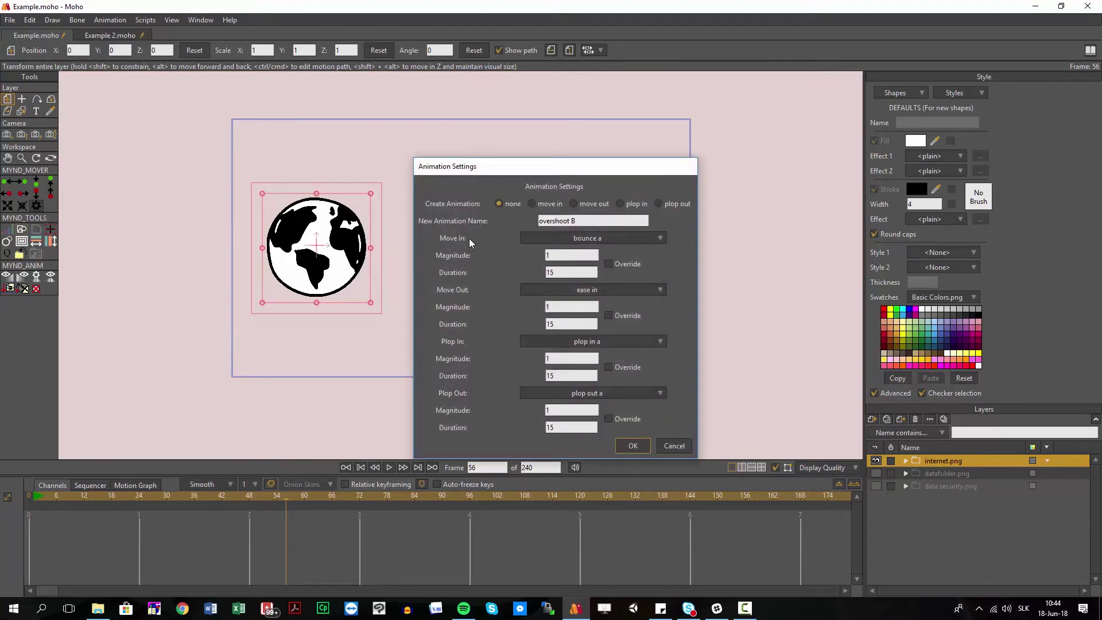
pyautogui.click(582, 239)
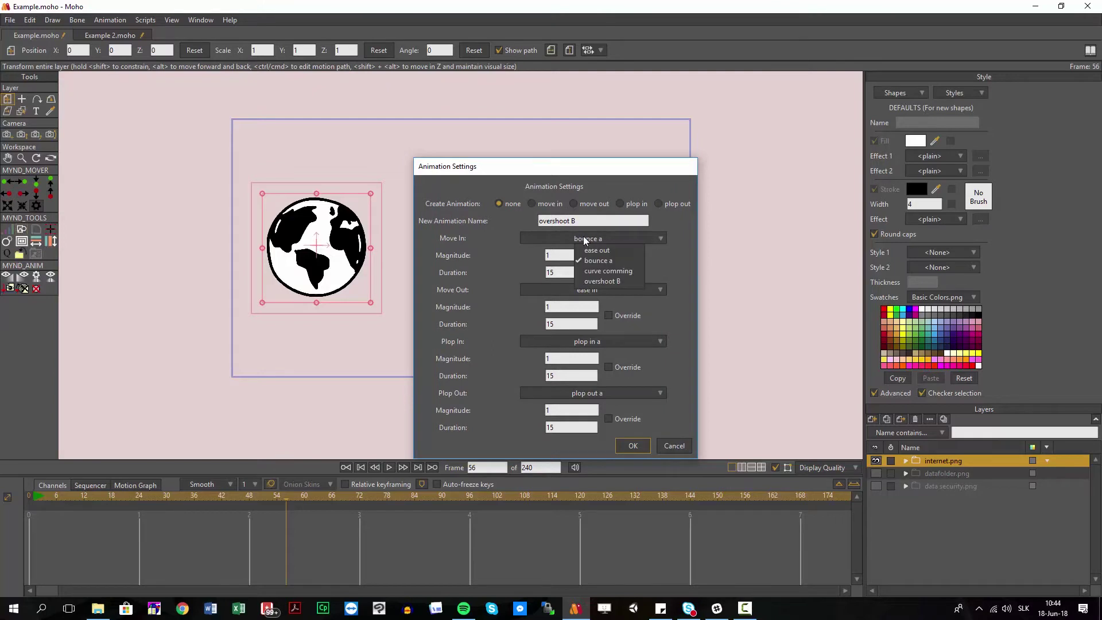
pyautogui.click(617, 282)
pyautogui.click(633, 452)
pyautogui.click(135, 514)
pyautogui.moveTo(135, 514); pyautogui.dragTo(139, 514)
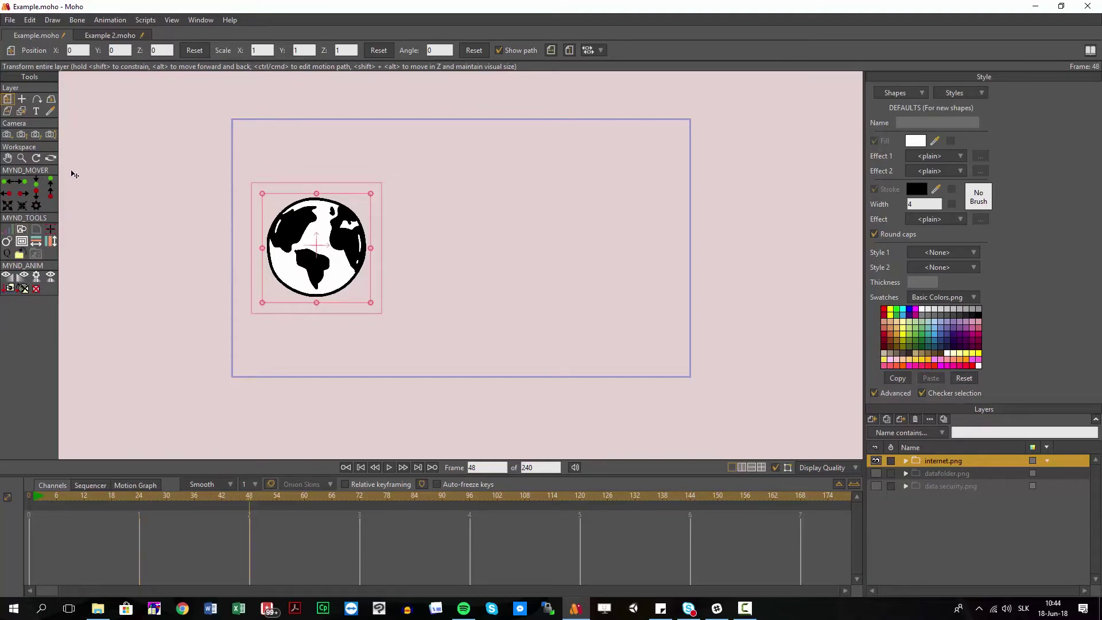
pyautogui.click(36, 180)
pyautogui.click(217, 495)
pyautogui.press('space')
pyautogui.press('space')
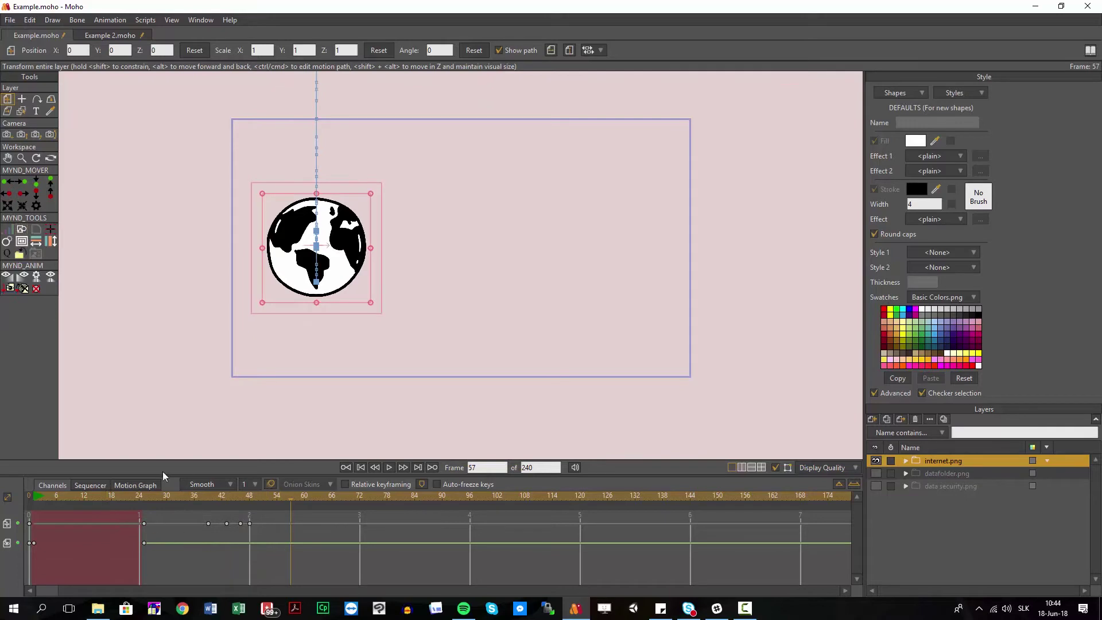
pyautogui.moveTo(110, 517); pyautogui.dragTo(287, 567)
pyautogui.click(252, 498)
pyautogui.moveTo(267, 498); pyautogui.dragTo(406, 508)
pyautogui.click(52, 228)
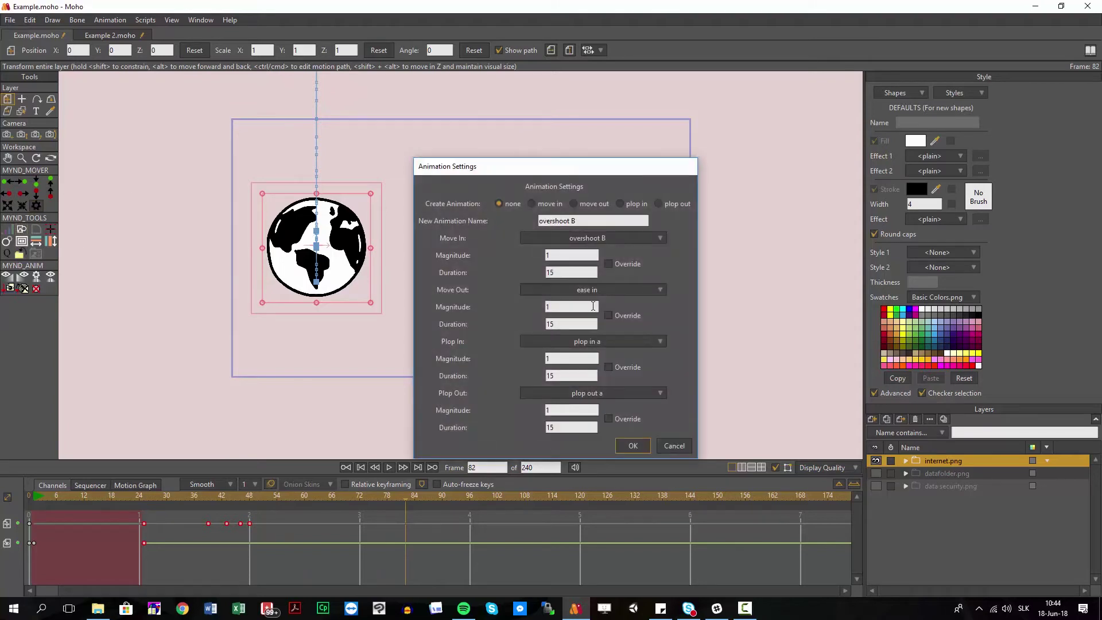
pyautogui.click(638, 283)
pyautogui.click(651, 449)
pyautogui.moveTo(384, 505); pyautogui.dragTo(458, 515)
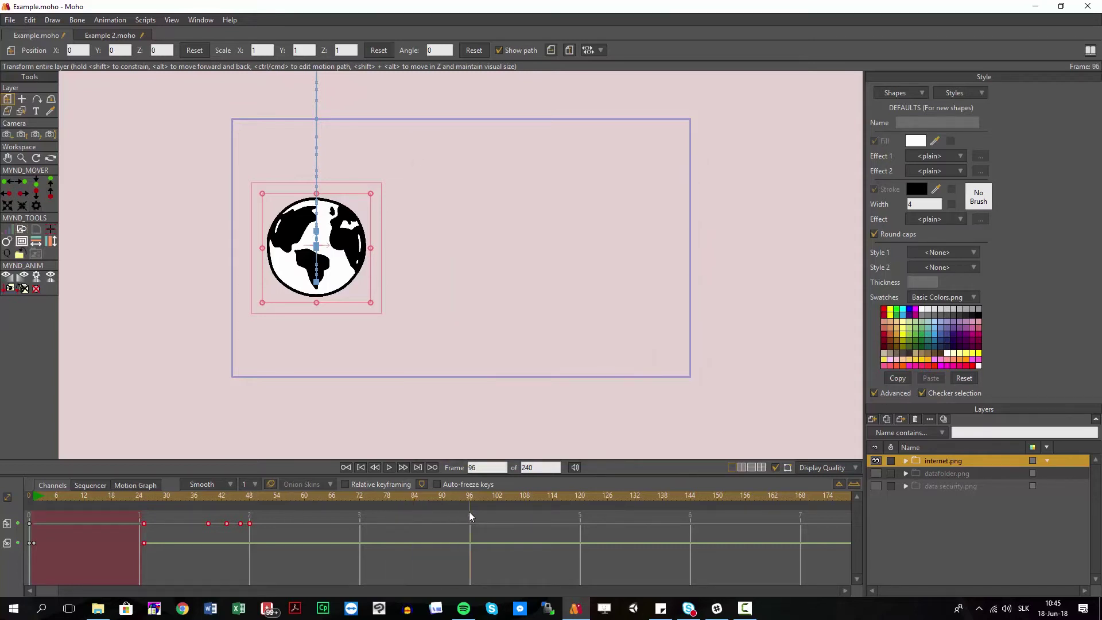
pyautogui.moveTo(173, 501); pyautogui.dragTo(470, 494)
pyautogui.click(471, 495)
pyautogui.click(32, 196)
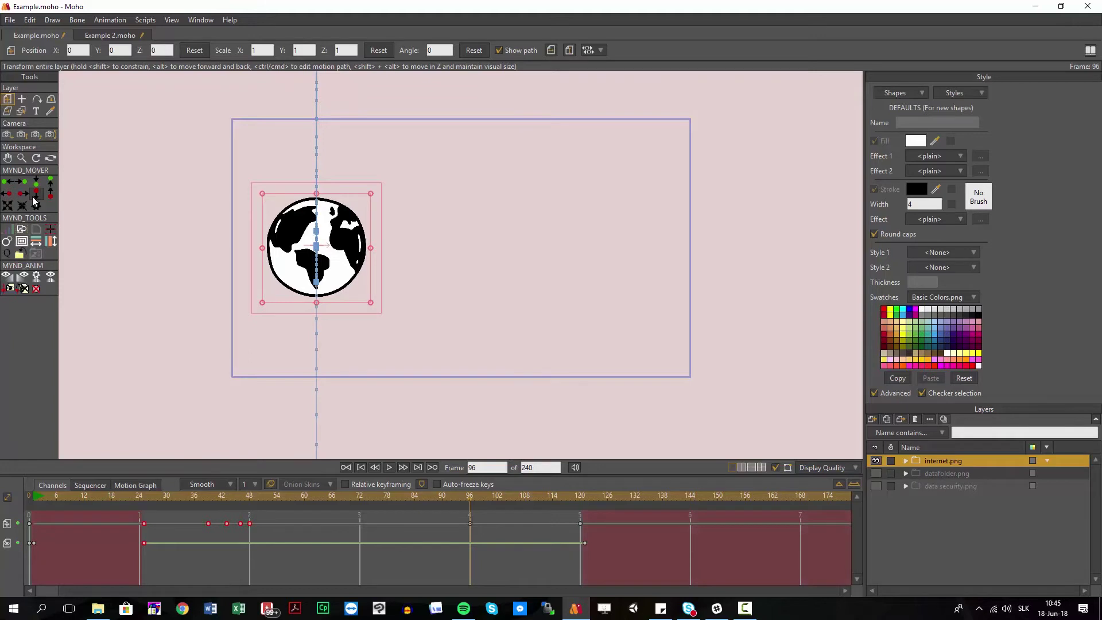
pyautogui.press('space')
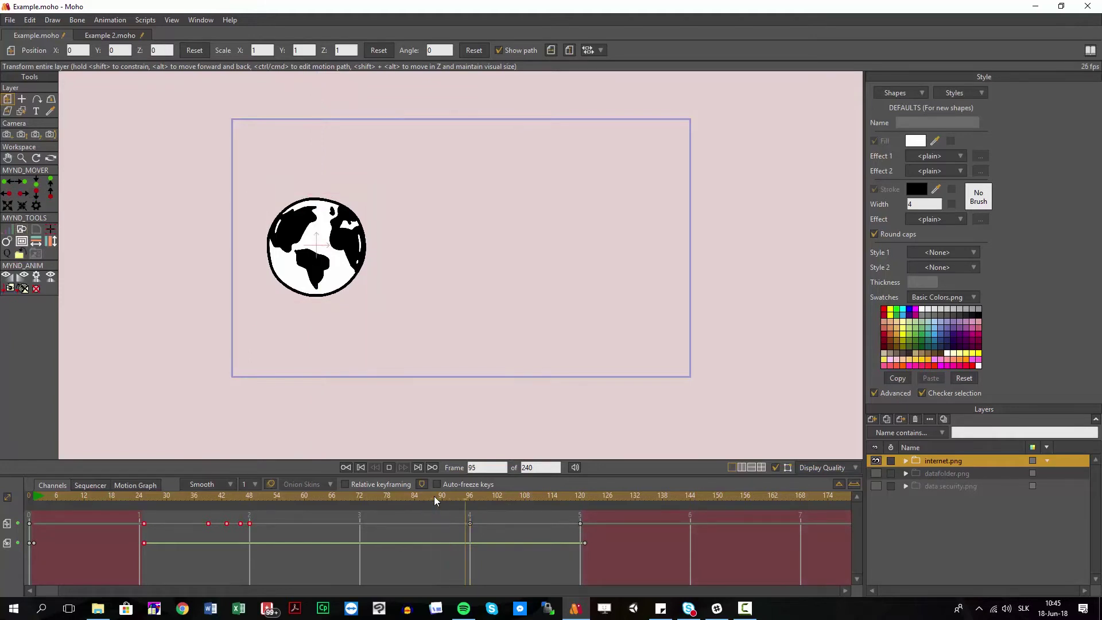
pyautogui.click(112, 515)
pyautogui.press('space')
pyautogui.press('space')
pyautogui.moveTo(591, 556); pyautogui.dragTo(434, 518)
pyautogui.press('Delete')
pyautogui.click(461, 500)
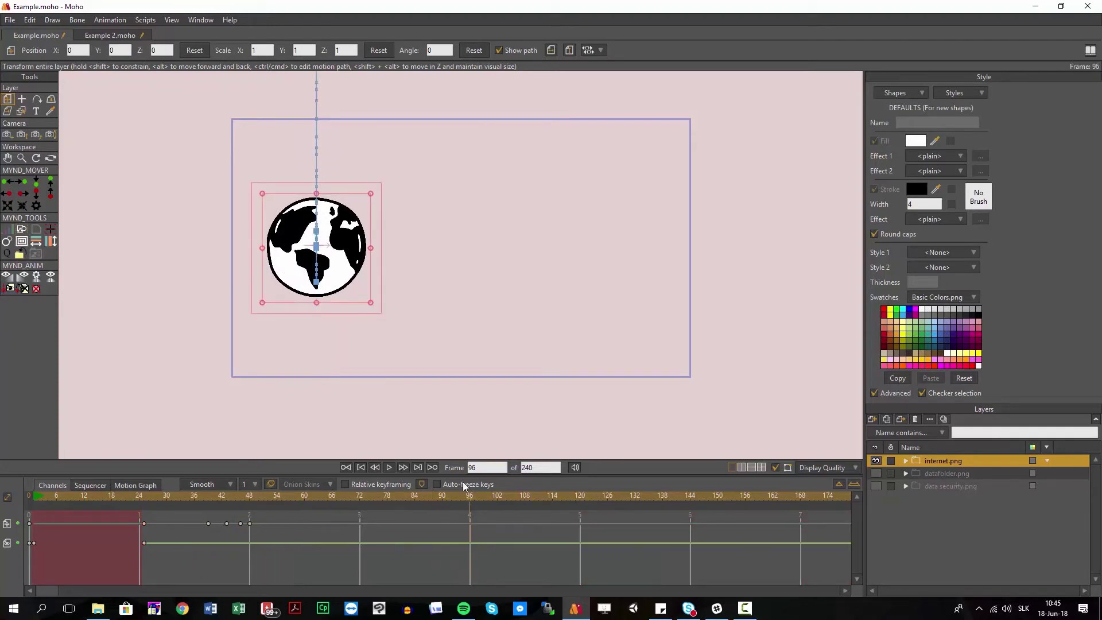
# Review the Move Out magnitude and duration, then apply Move Out to the globe at frame 96.
pyautogui.click(36, 206)
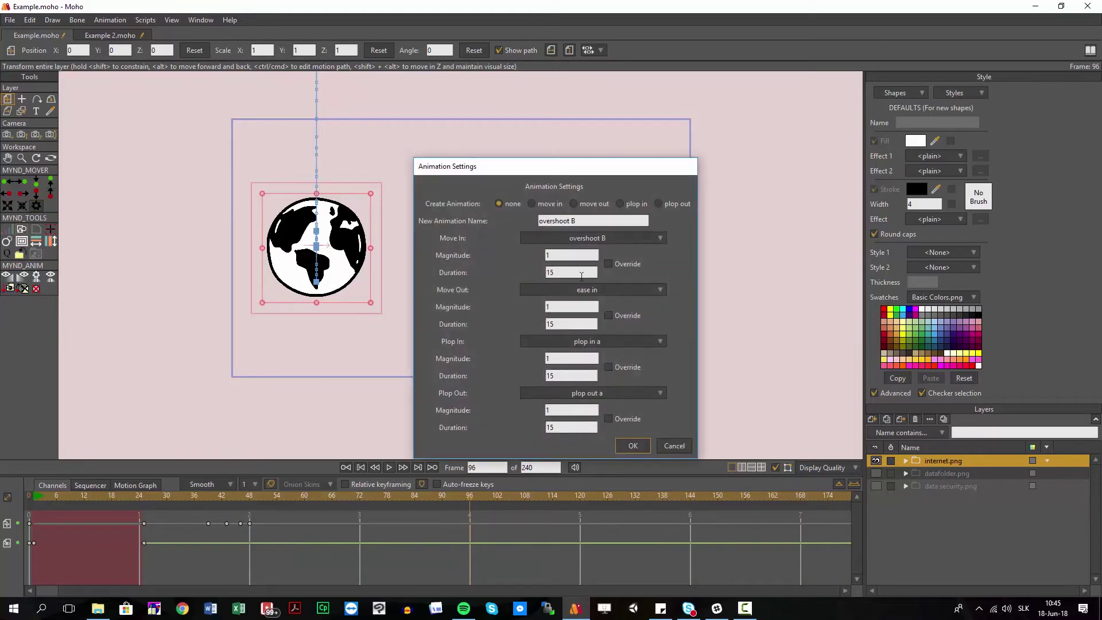
pyautogui.click(569, 308)
pyautogui.click(569, 324)
pyautogui.click(632, 447)
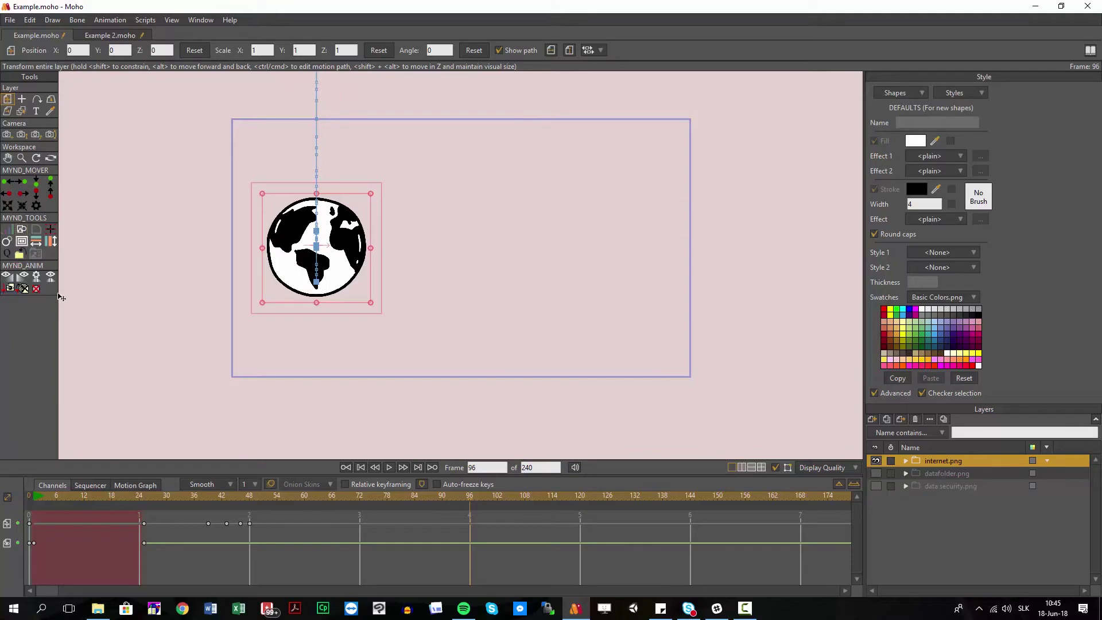
pyautogui.click(36, 200)
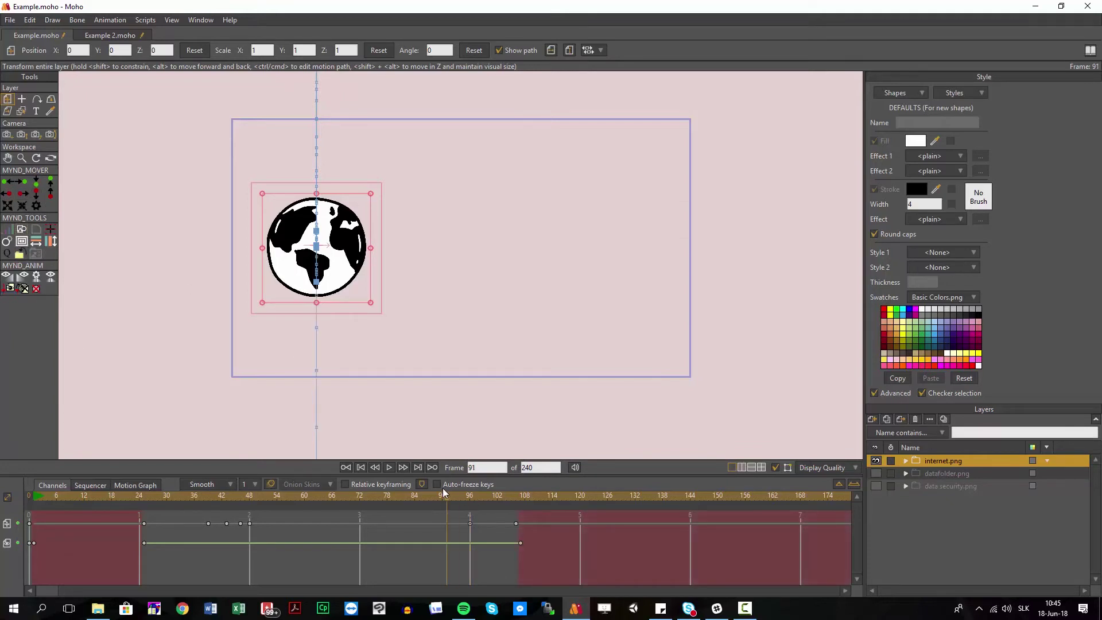
pyautogui.click(111, 506)
# Play the globe animation, then show and select the datafolder.png layer.
pyautogui.press('space')
pyautogui.press('space')
pyautogui.click(876, 474)
pyautogui.click(941, 474)
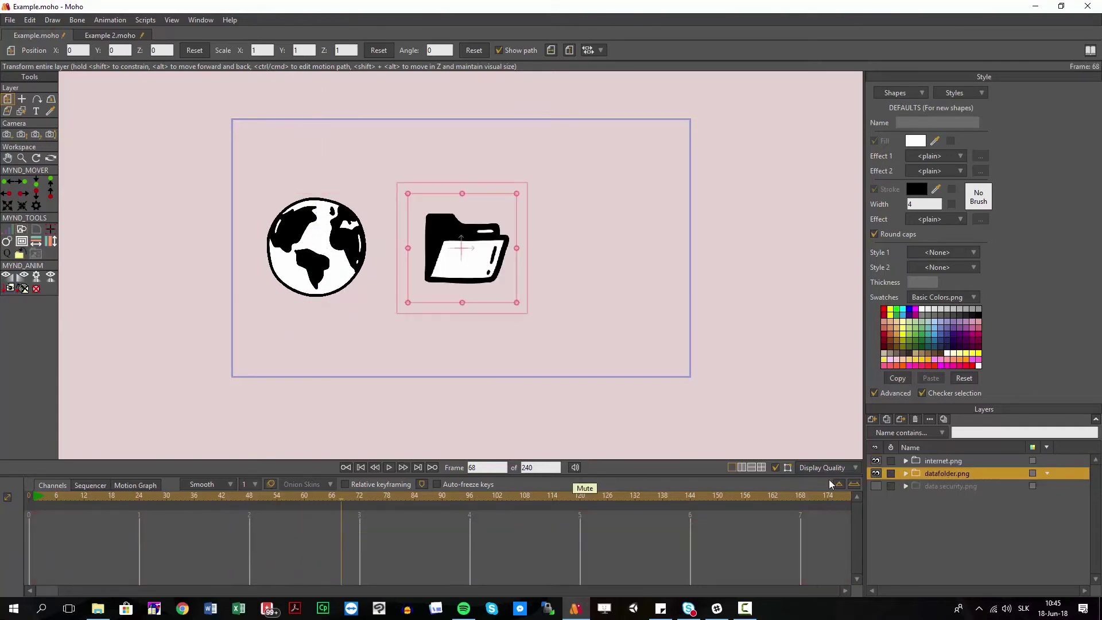
pyautogui.click(248, 500)
pyautogui.moveTo(239, 504); pyautogui.dragTo(253, 503)
# Make the folder plop in at the start using the plop in a preset, then preview it.
pyautogui.click(40, 208)
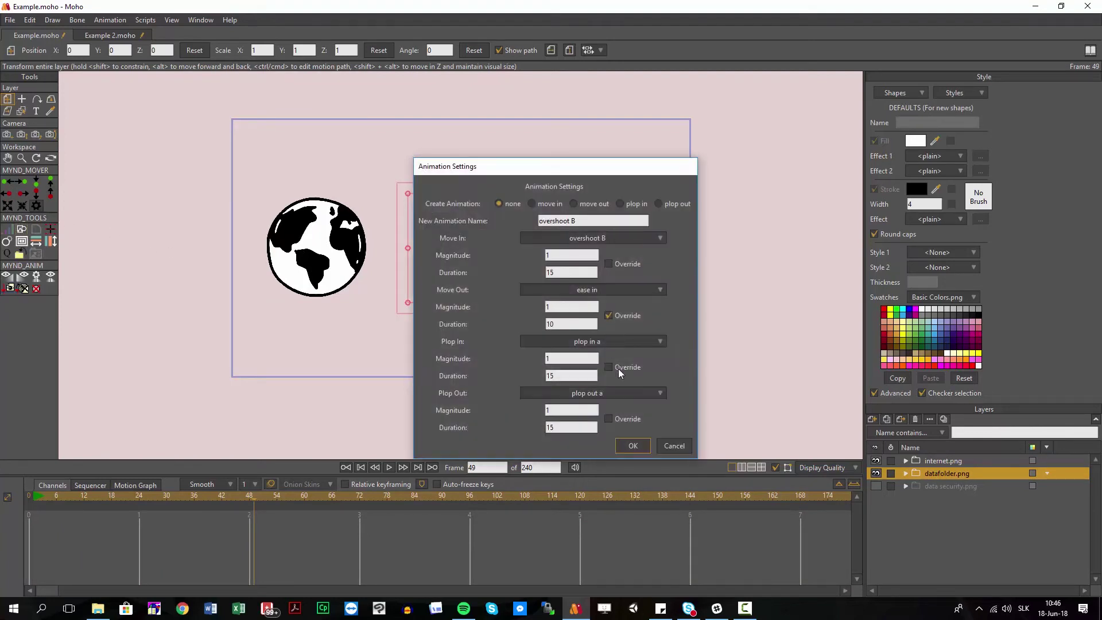
pyautogui.click(612, 340)
pyautogui.click(621, 353)
pyautogui.click(633, 446)
pyautogui.click(249, 497)
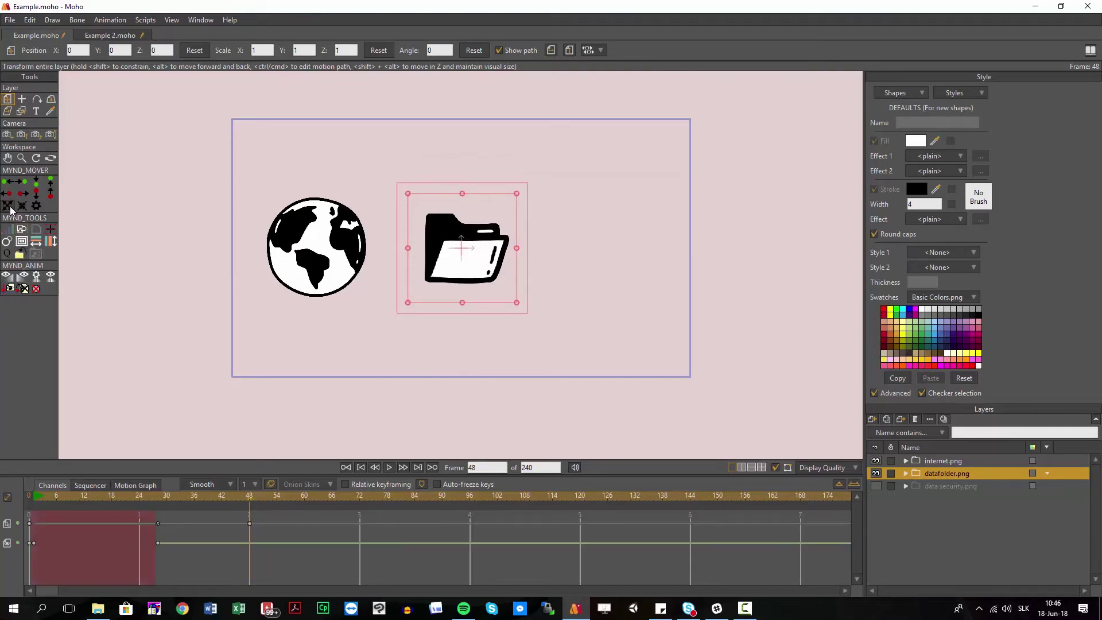
pyautogui.press('space')
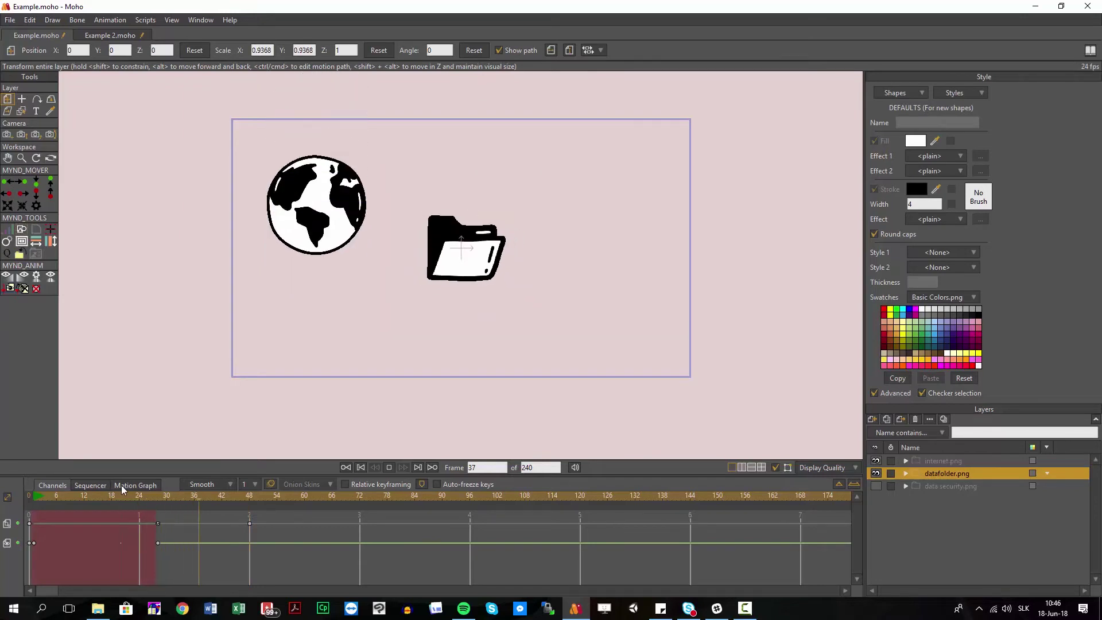
pyautogui.press('space')
# At frame 96, apply Plop Out with an overridden duration of 14 and preview it.
pyautogui.moveTo(379, 497); pyautogui.dragTo(468, 509)
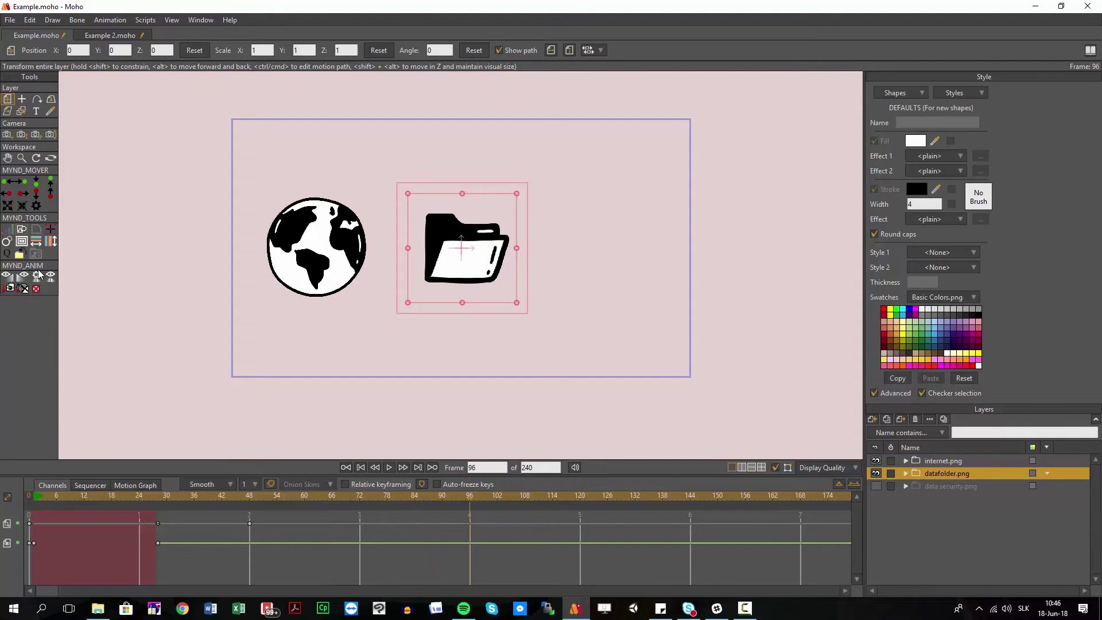
pyautogui.click(43, 205)
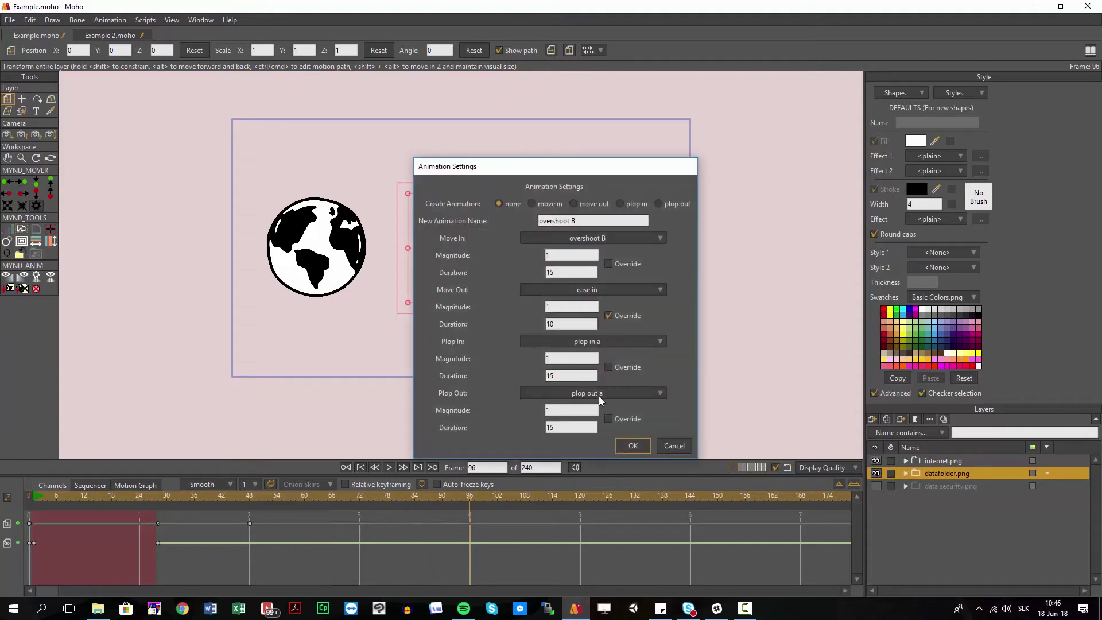
pyautogui.click(609, 419)
pyautogui.doubleClick(564, 428)
pyautogui.write('14')
pyautogui.click(634, 446)
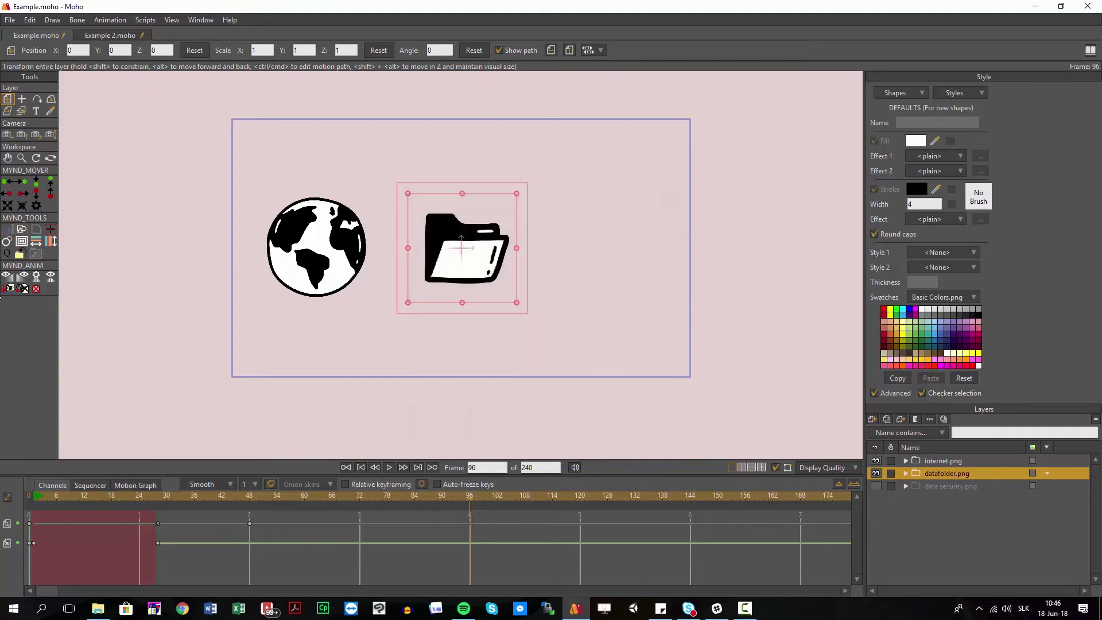
pyautogui.press('space')
pyautogui.moveTo(488, 495); pyautogui.dragTo(133, 529)
pyautogui.press('space')
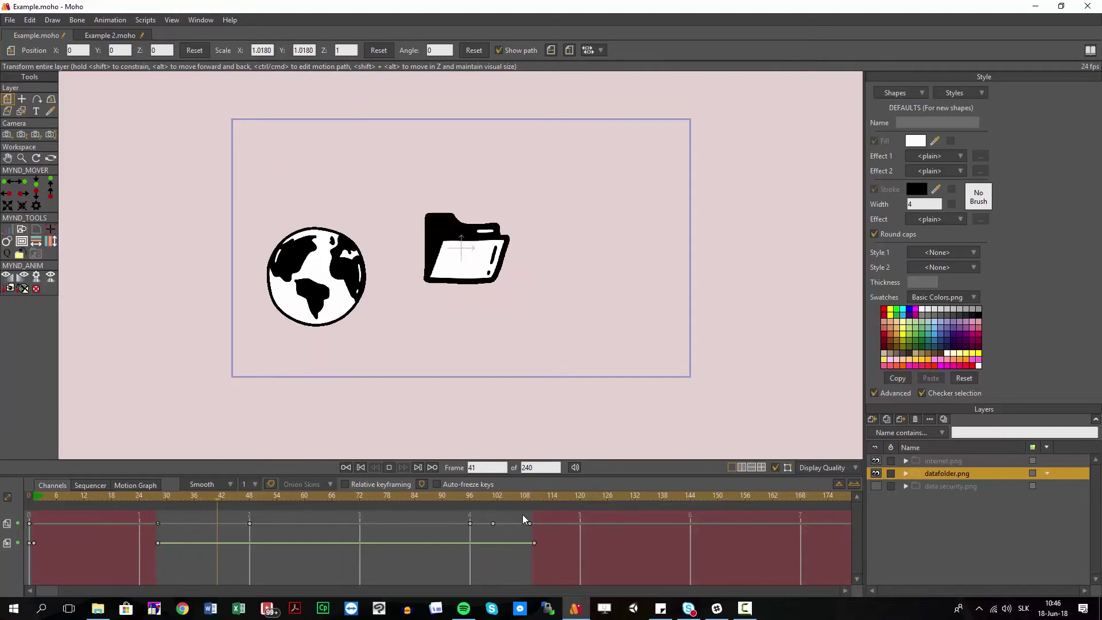
# Delete those plop-out keys and reapply Plop Out at frame 96 with duration 11.
pyautogui.moveTo(567, 569); pyautogui.dragTo(468, 523)
pyautogui.press('Delete')
pyautogui.click(469, 501)
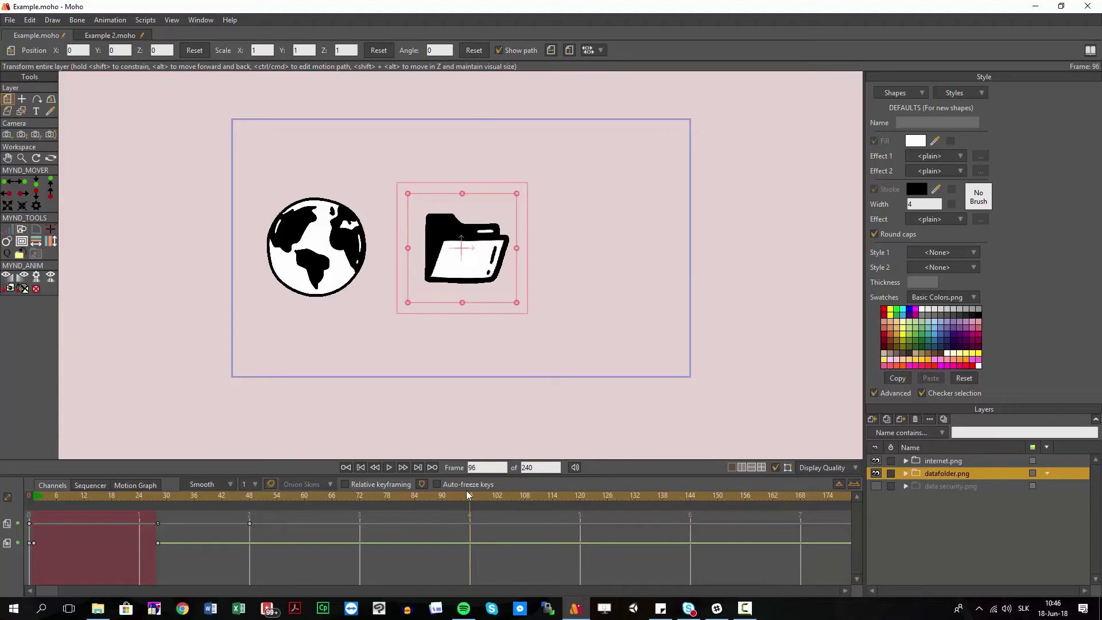
pyautogui.click(36, 205)
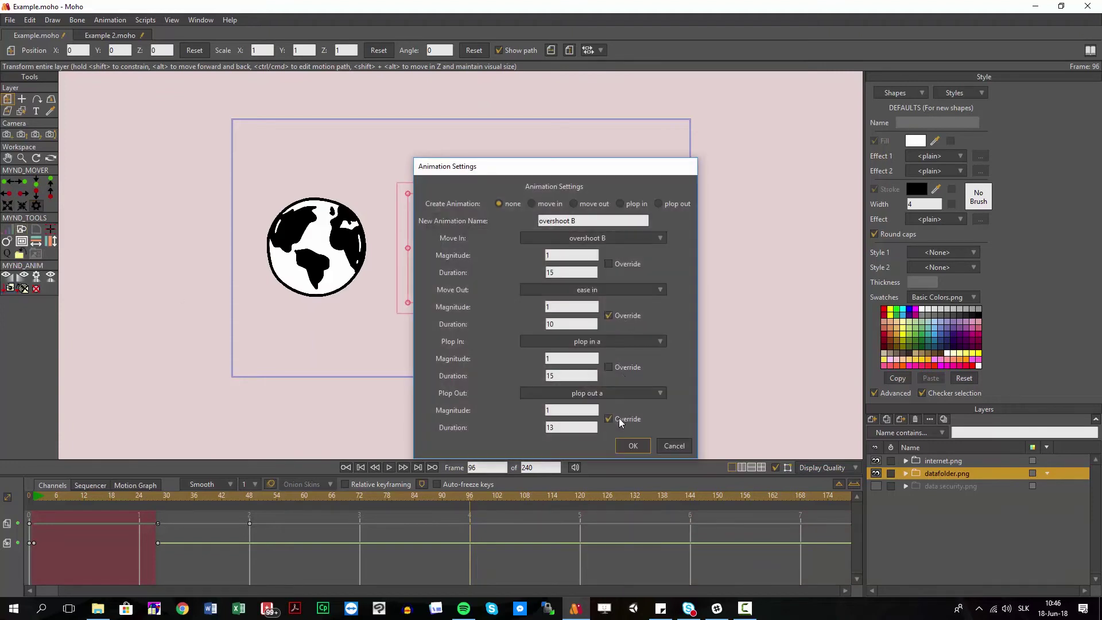
pyautogui.click(571, 427)
pyautogui.write('11')
pyautogui.click(632, 444)
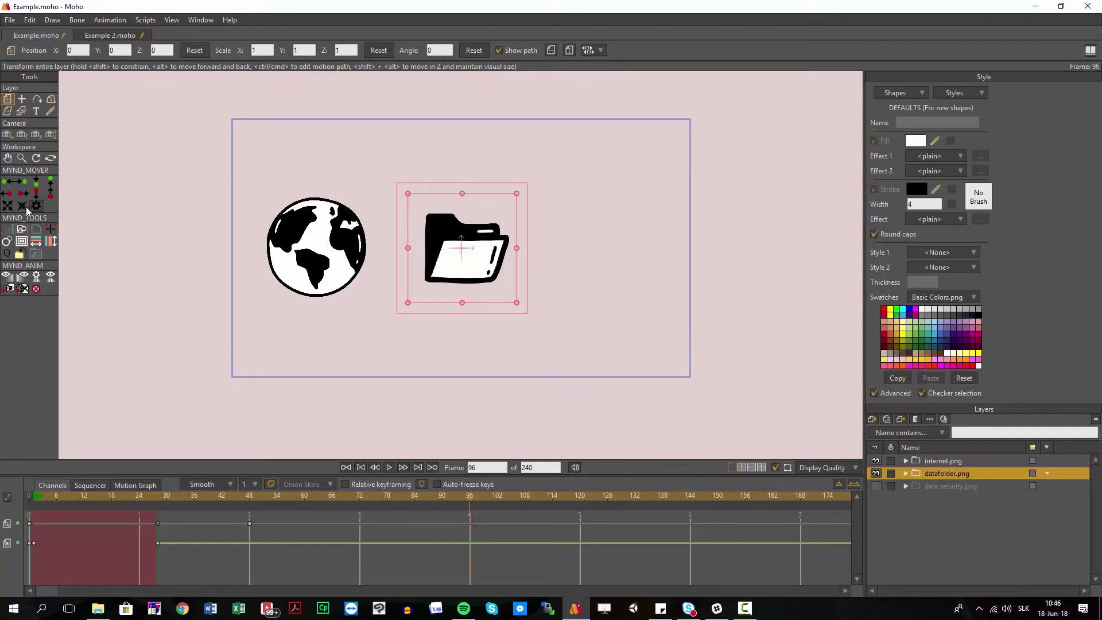
pyautogui.moveTo(480, 496); pyautogui.dragTo(29, 497)
pyautogui.press('space')
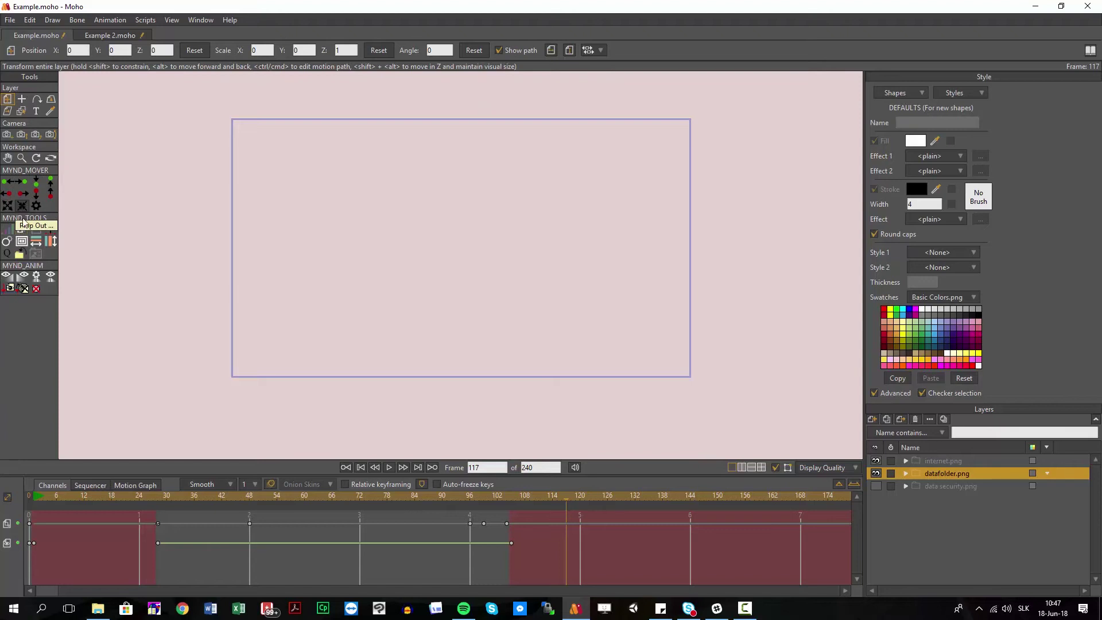
# At frame 0, show data security.png, hide internet.png and datafolder.png, and select data security.png.
pyautogui.click(32, 497)
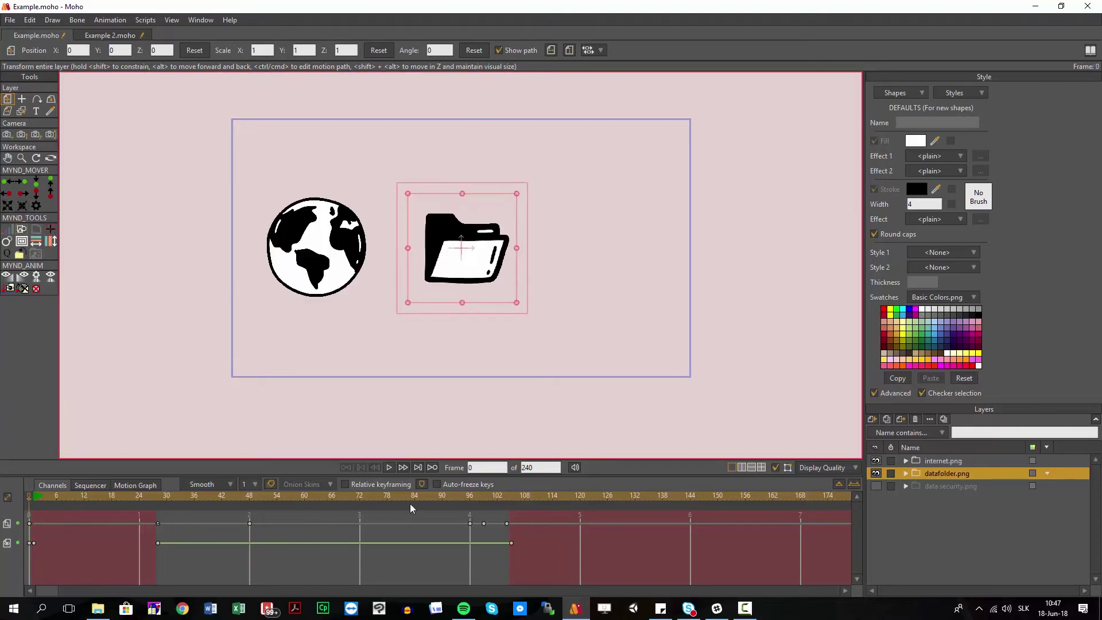
pyautogui.click(876, 486)
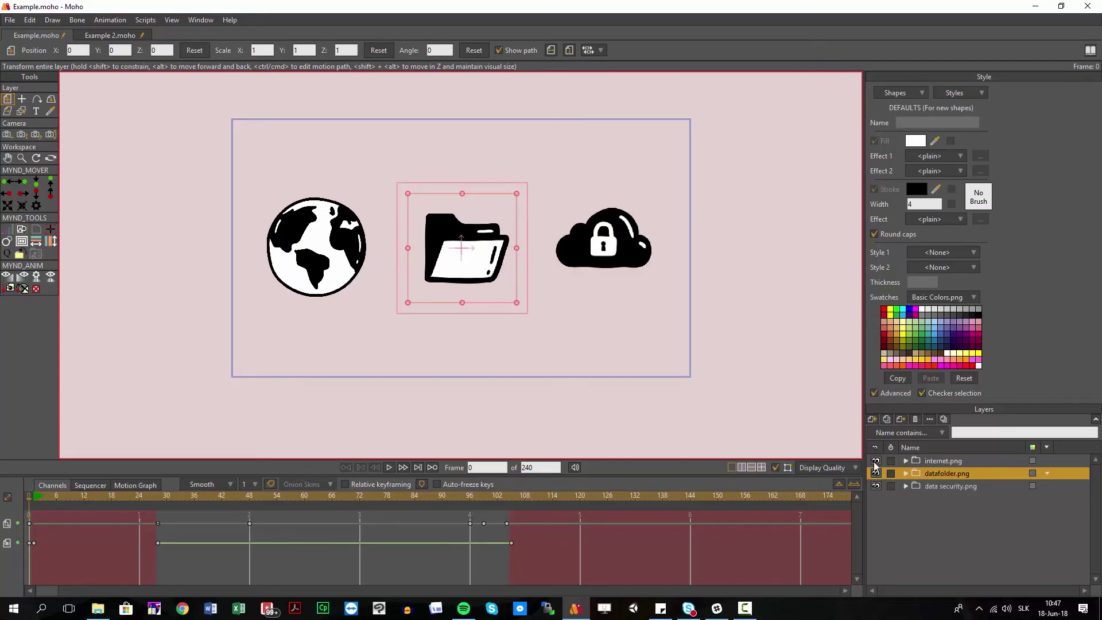
pyautogui.click(875, 460)
pyautogui.click(876, 474)
pyautogui.click(916, 489)
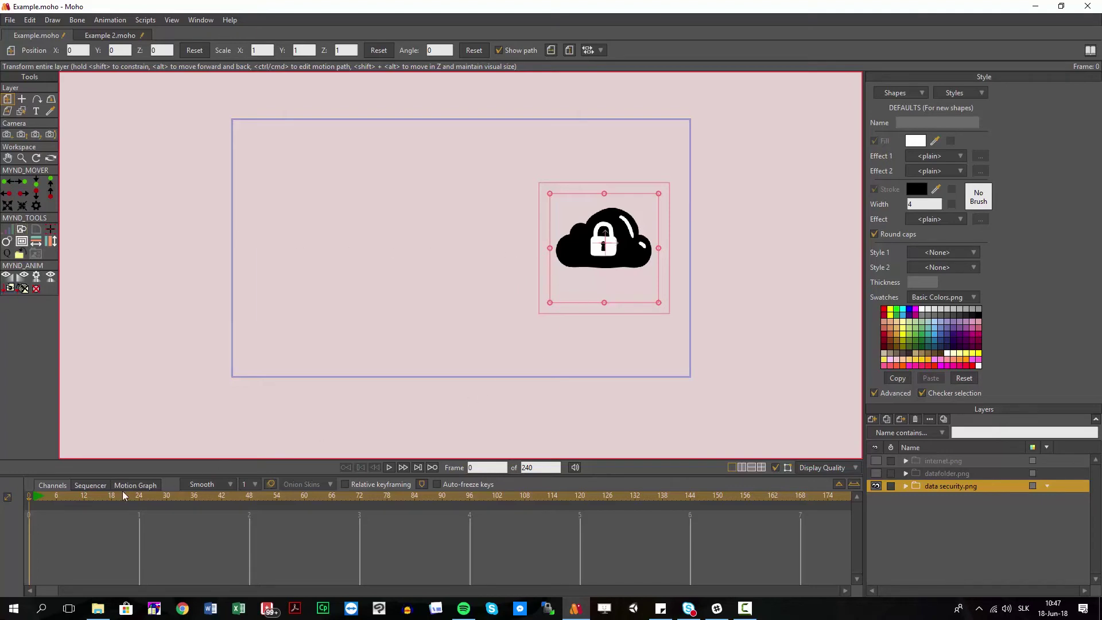
# Key the cloud-lock's full scale at frame 24 and shrink it to about 0.0029 at frame 6.
pyautogui.click(139, 501)
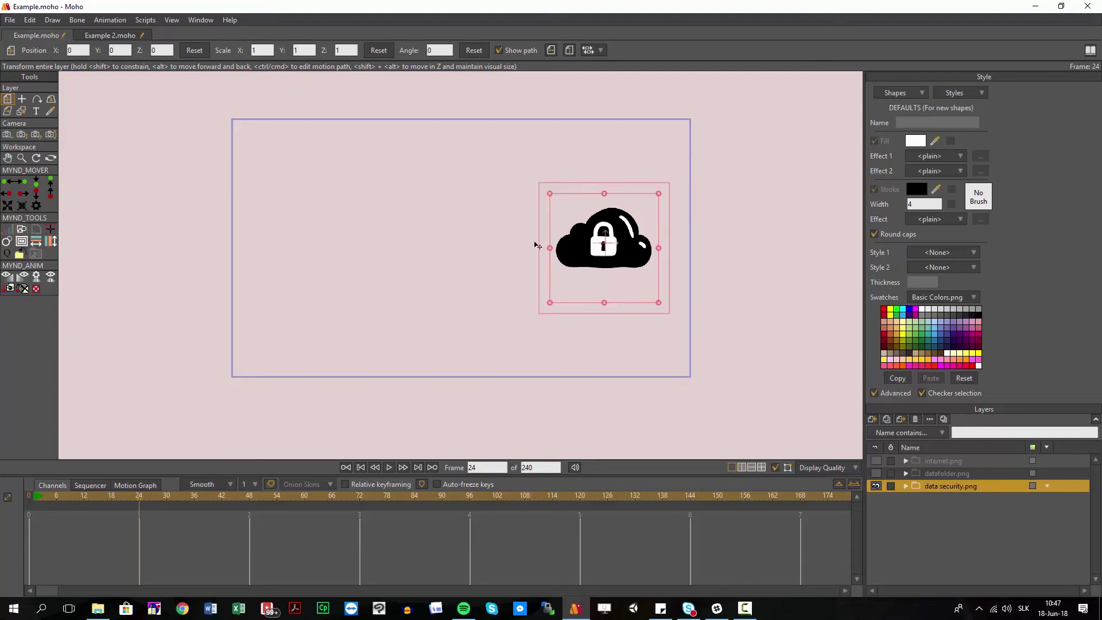
pyautogui.hscroll(3, 579, 279)
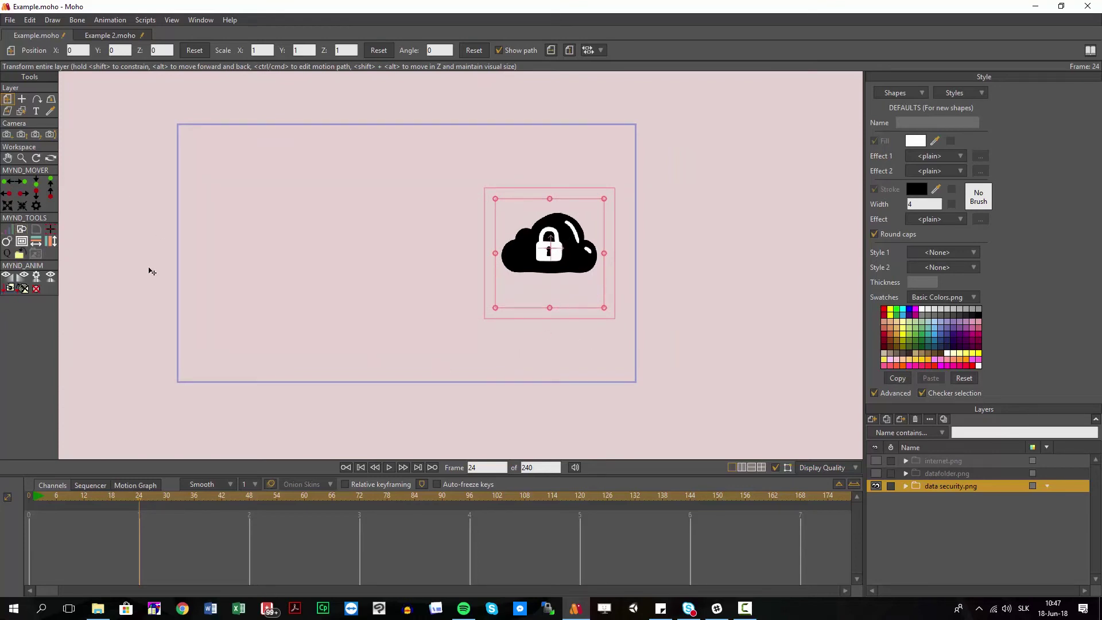
pyautogui.hscroll(1, 577, 254)
pyautogui.scroll(3, 556, 295)
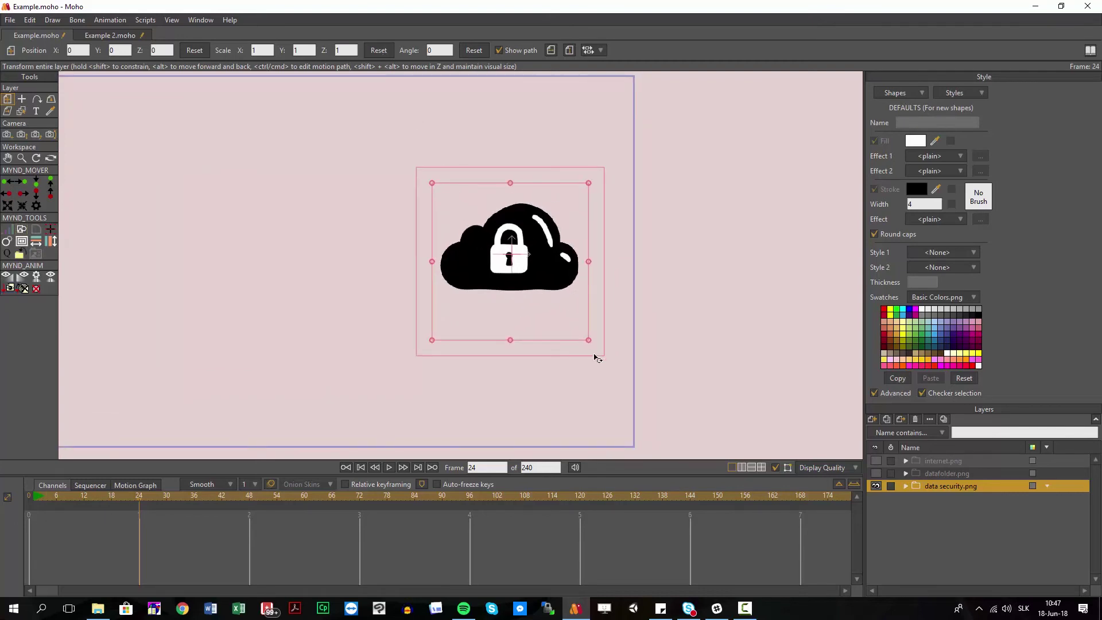
pyautogui.click(590, 343)
pyautogui.moveTo(124, 499); pyautogui.dragTo(59, 497)
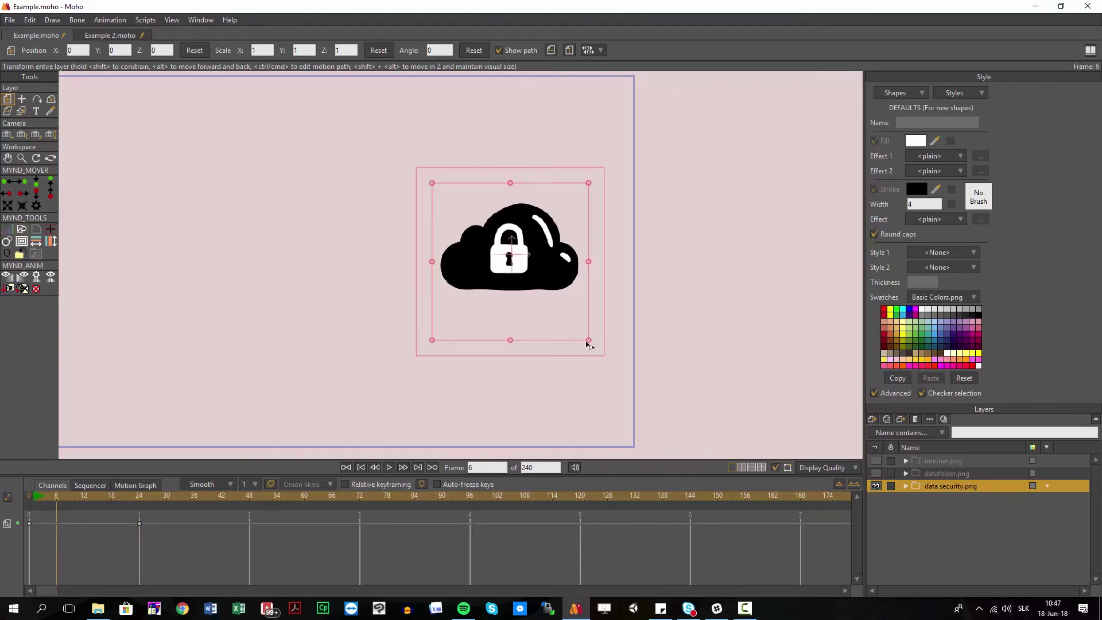
pyautogui.moveTo(590, 343); pyautogui.dragTo(504, 271)
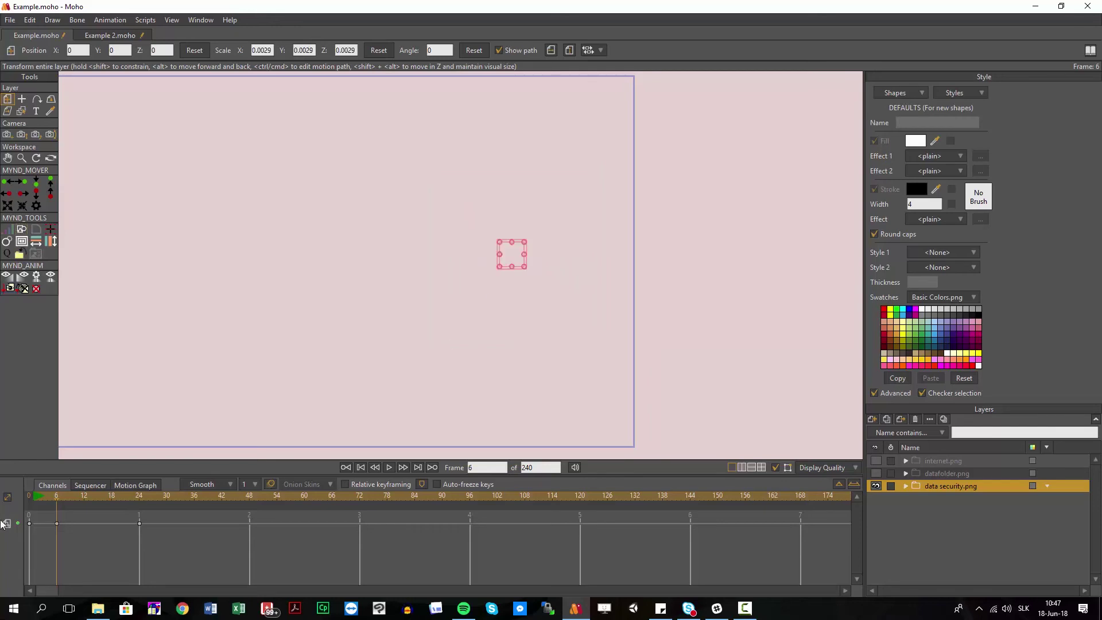
# Give the frame 6 key Bezier interpolation, steepen the growth curve in the Motion Graph, and preview.
pyautogui.rightClick(57, 523)
pyautogui.click(136, 485)
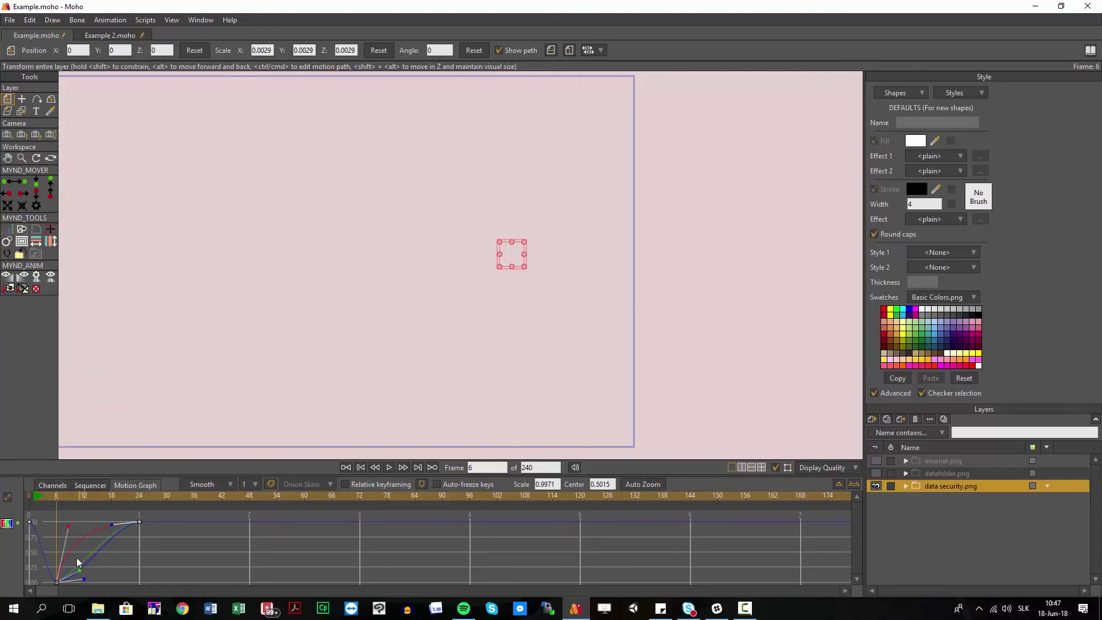
pyautogui.moveTo(70, 522); pyautogui.dragTo(70, 528)
pyautogui.moveTo(85, 584); pyautogui.dragTo(70, 529)
pyautogui.click(66, 495)
pyautogui.press('space')
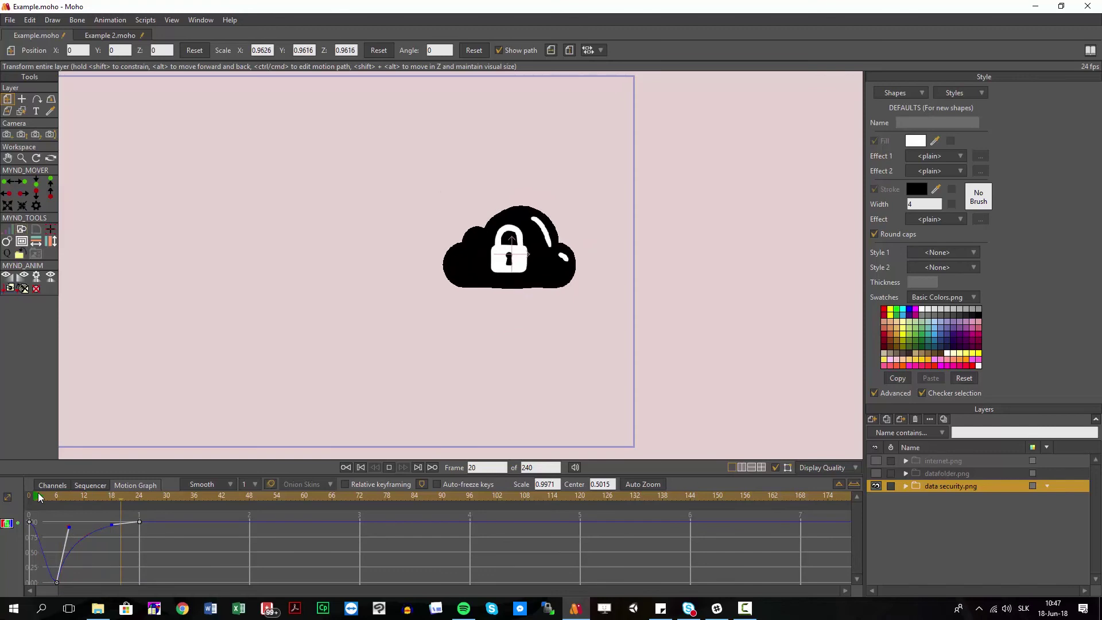
pyautogui.press('space')
pyautogui.moveTo(170, 556); pyautogui.dragTo(57, 515)
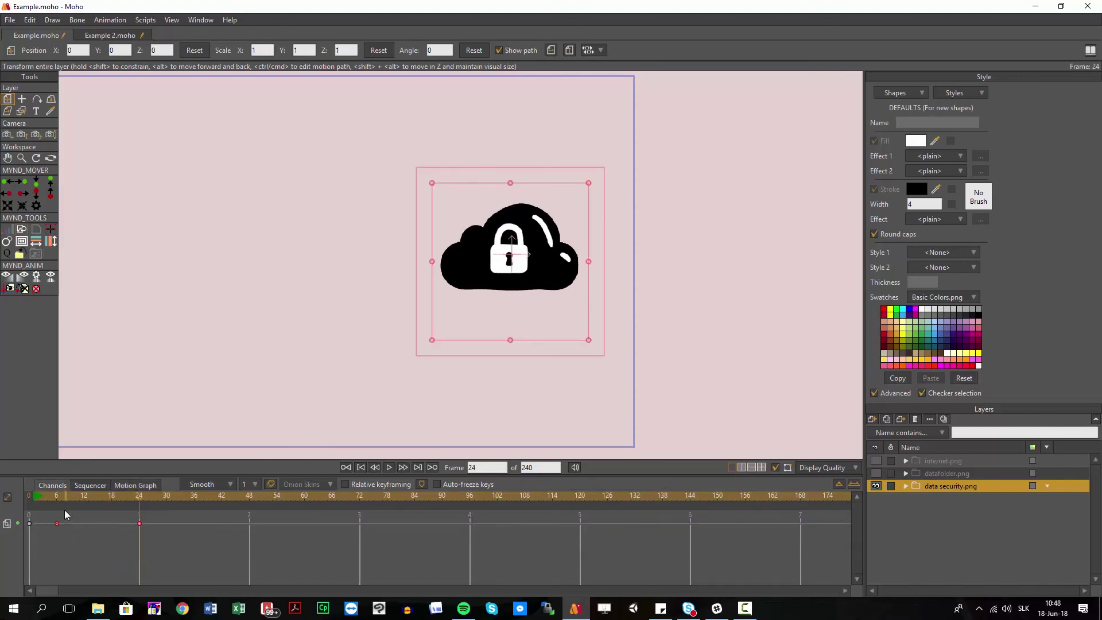
# Save the cloud's growth as a new plop-in preset named 'bezier plop in'.
pyautogui.click(36, 206)
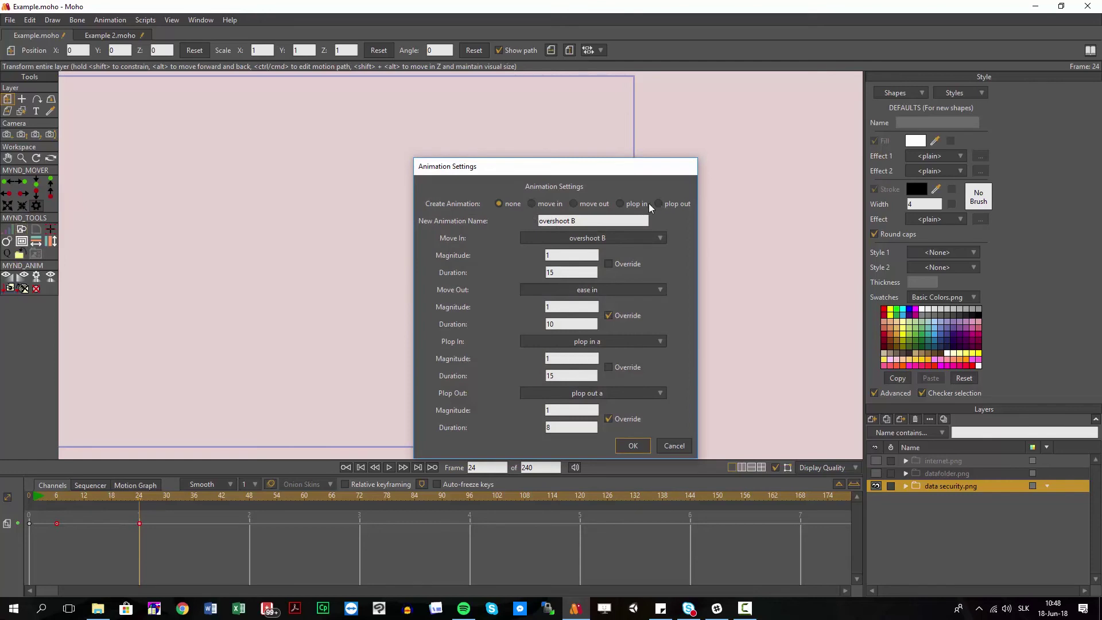
pyautogui.moveTo(591, 223); pyautogui.dragTo(398, 215)
pyautogui.write('bezier')
pyautogui.click(633, 445)
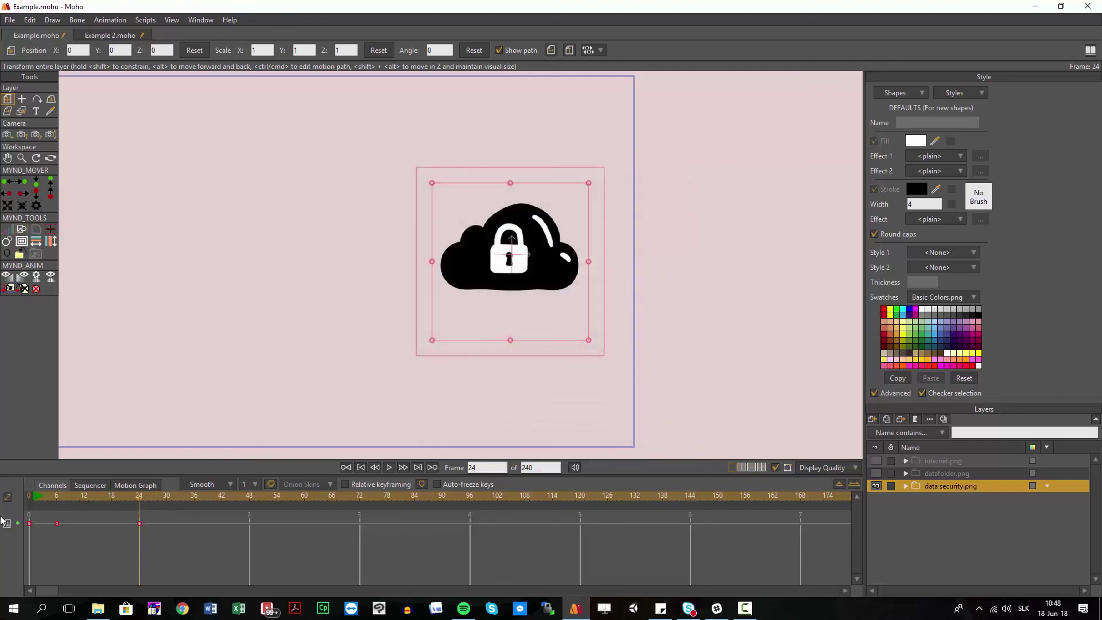
# Set the Plop In animation to bezier plop in and apply it to the cloud-lock layer.
pyautogui.click(117, 224)
pyautogui.click(611, 393)
pyautogui.click(649, 377)
pyautogui.click(609, 341)
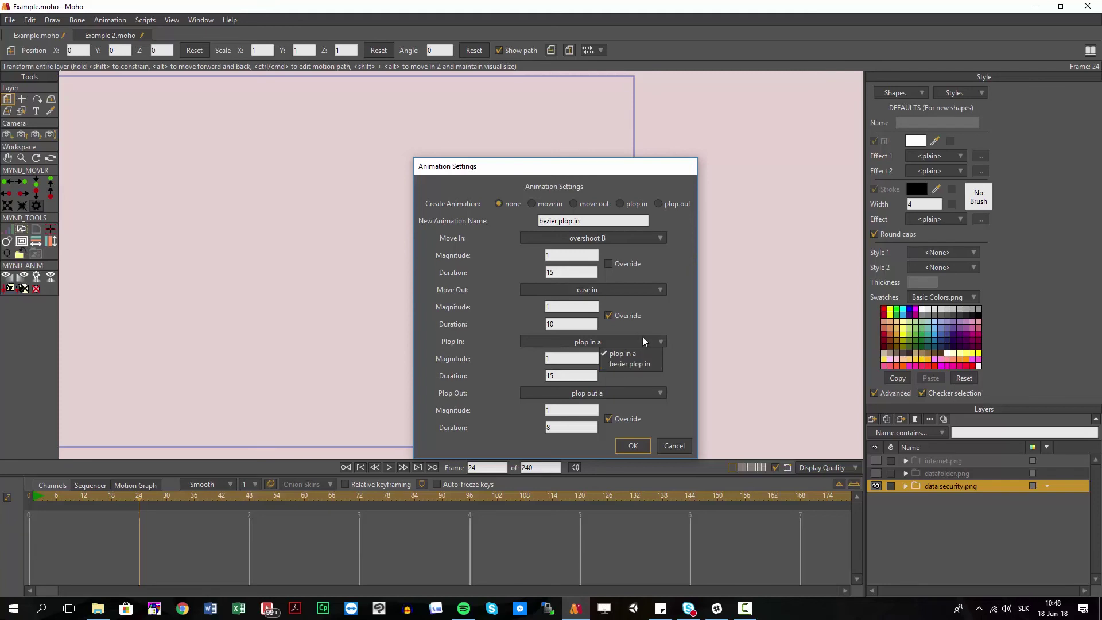
pyautogui.click(633, 446)
# Scrub through the plop animation, reframe the canvas, and recheck the preset settings unchanged.
pyautogui.moveTo(181, 494); pyautogui.dragTo(359, 500)
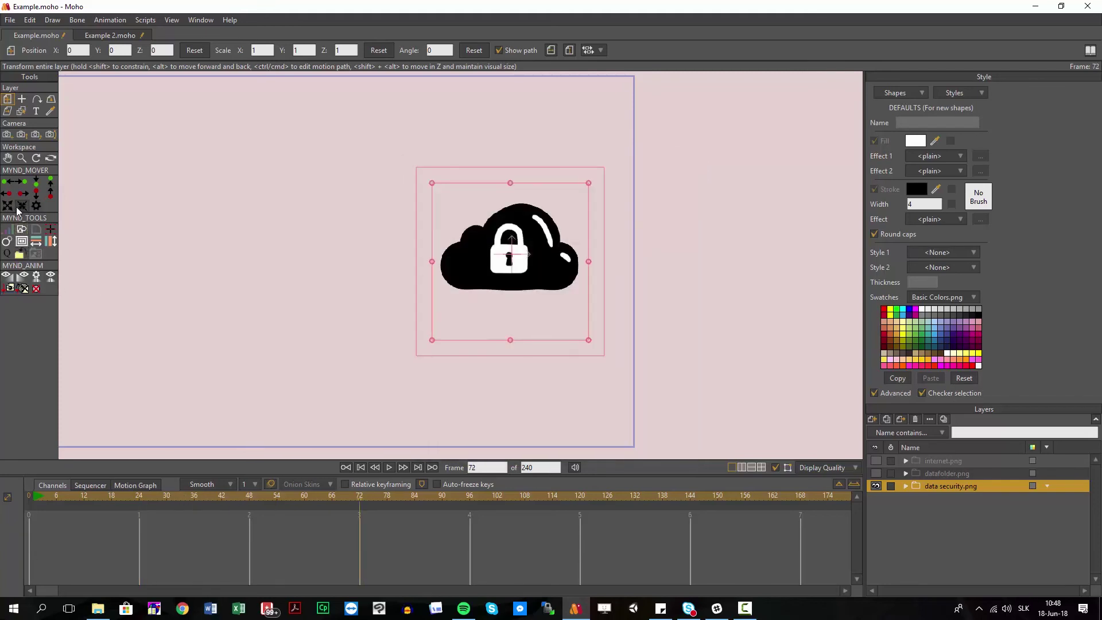
pyautogui.moveTo(313, 495); pyautogui.dragTo(222, 493)
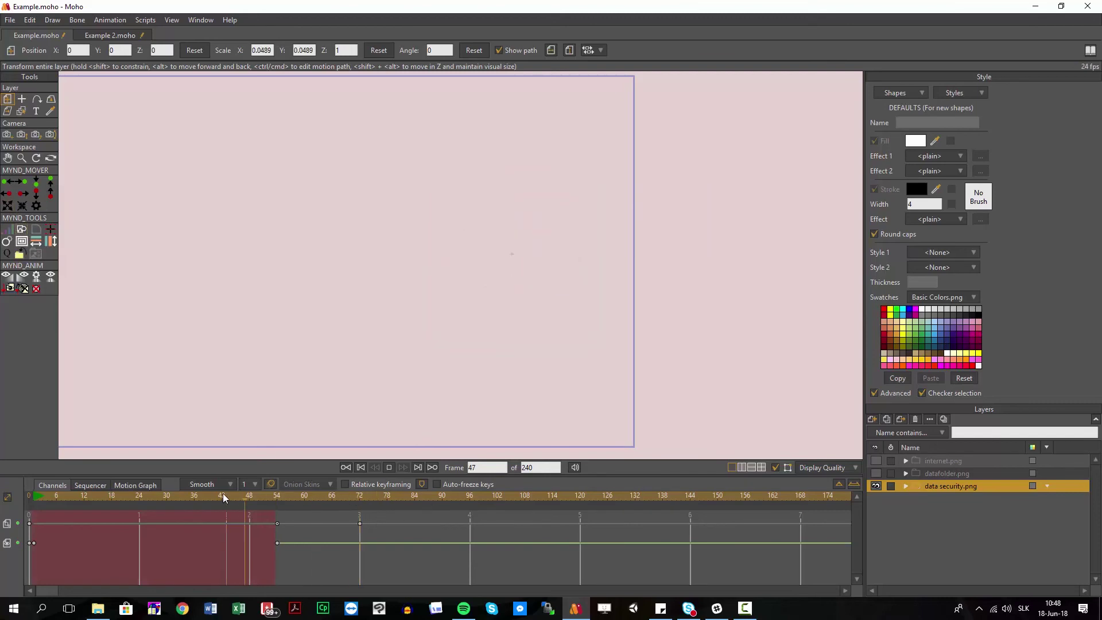
pyautogui.moveTo(293, 260); pyautogui.dragTo(481, 249)
pyautogui.scroll(-3, 356, 274)
pyautogui.scroll(2, 542, 263)
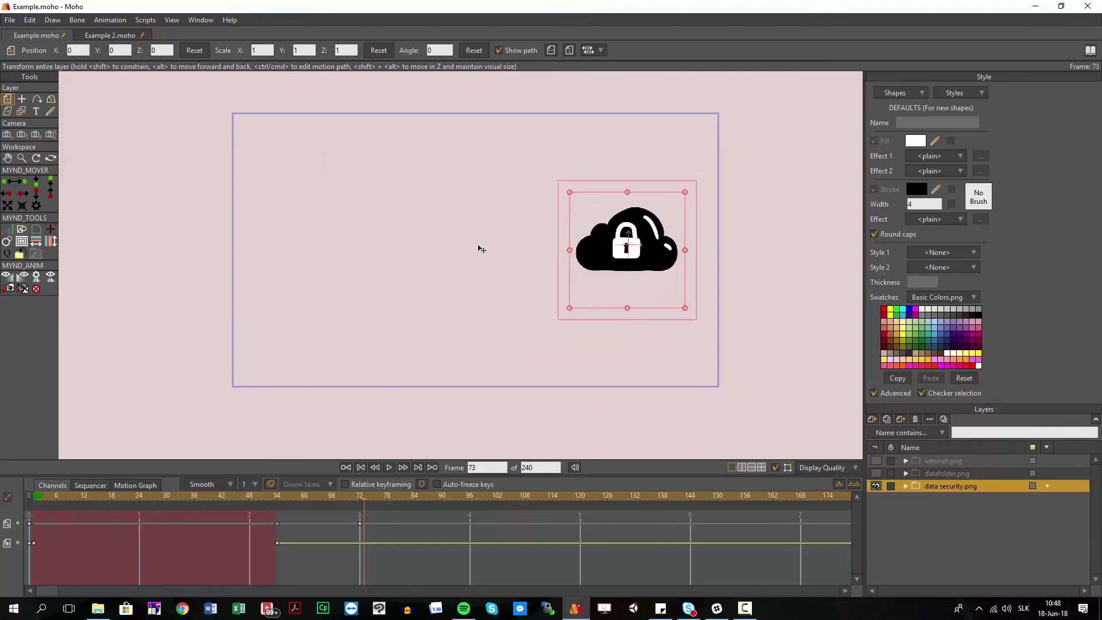
pyautogui.click(36, 205)
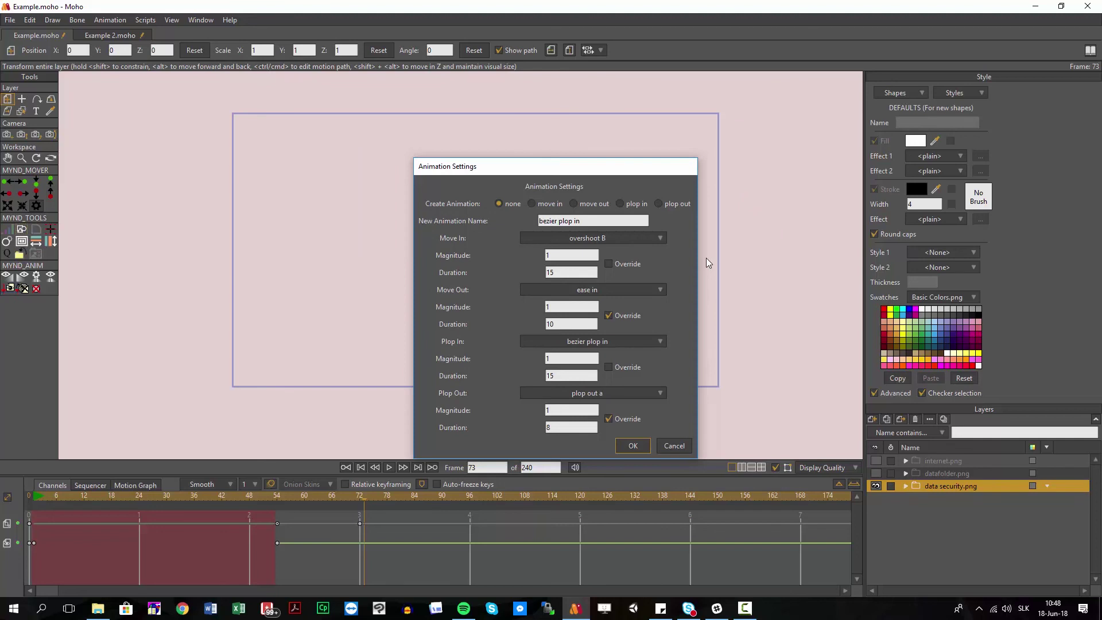
pyautogui.click(679, 442)
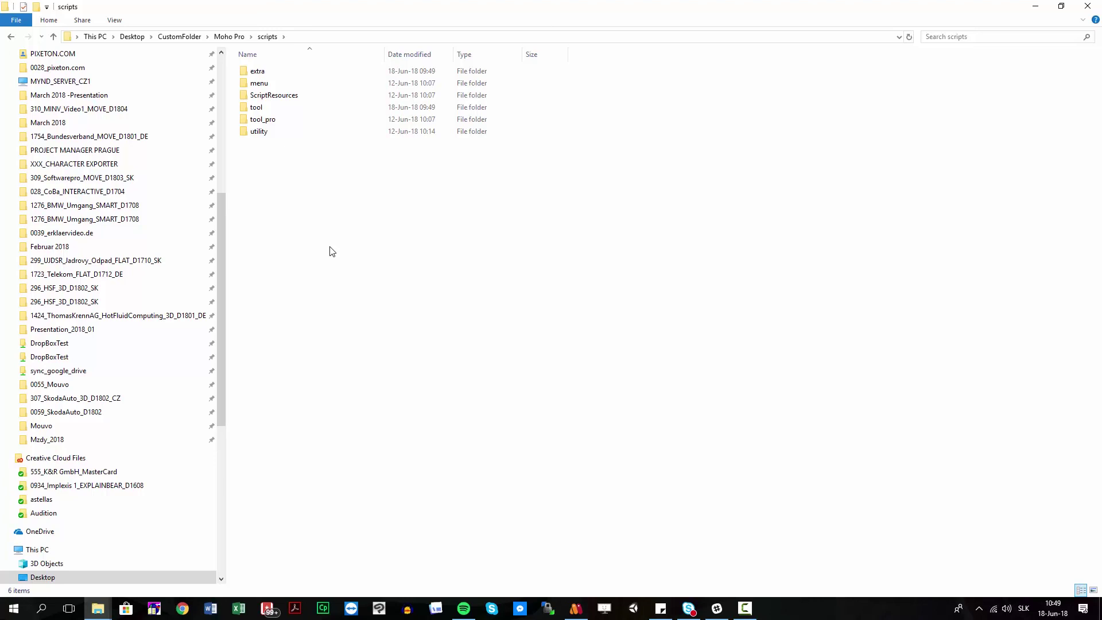
# Open dr_animdata.txt from the utility folder in PSPad.
pyautogui.doubleClick(284, 132)
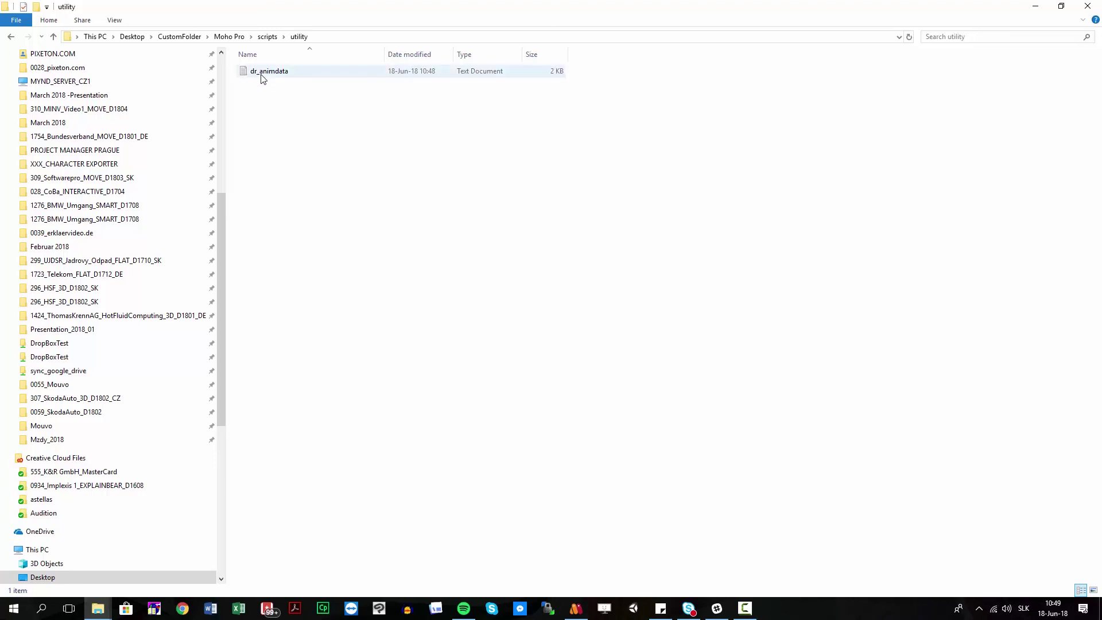
pyautogui.doubleClick(270, 71)
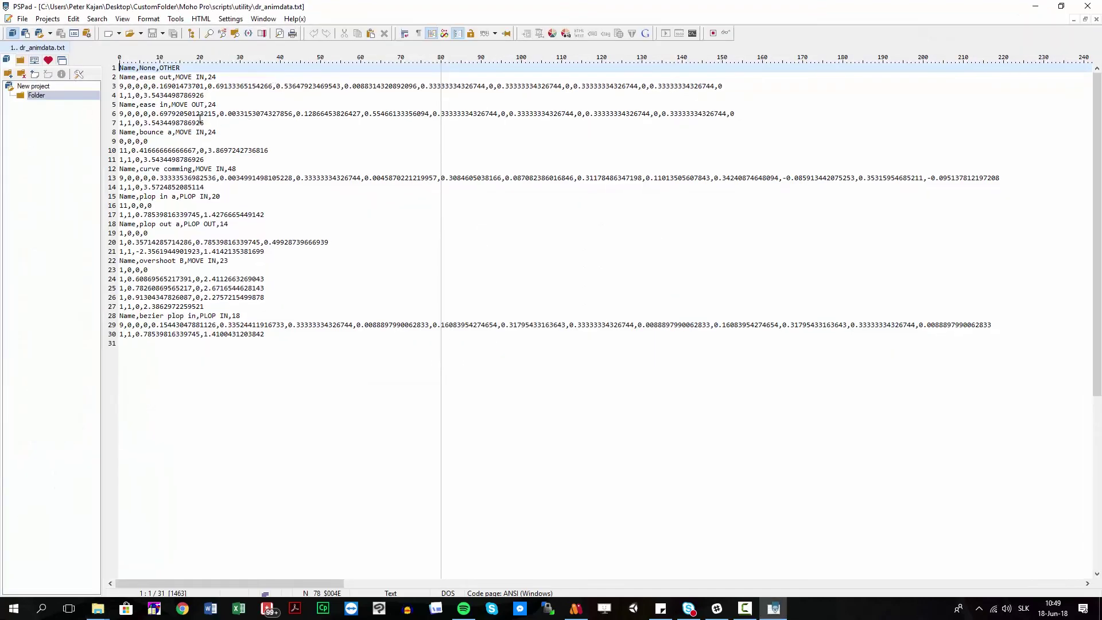
# Highlight lines 1–4, then the curve coming preset on lines 12–14 of dr_animdata.txt.
pyautogui.click(213, 95)
pyautogui.hotkey('shift', 'Up')
pyautogui.hotkey('shift', 'Up')
pyautogui.hotkey('shift', 'Up')
pyautogui.hotkey('shift', 'Home')
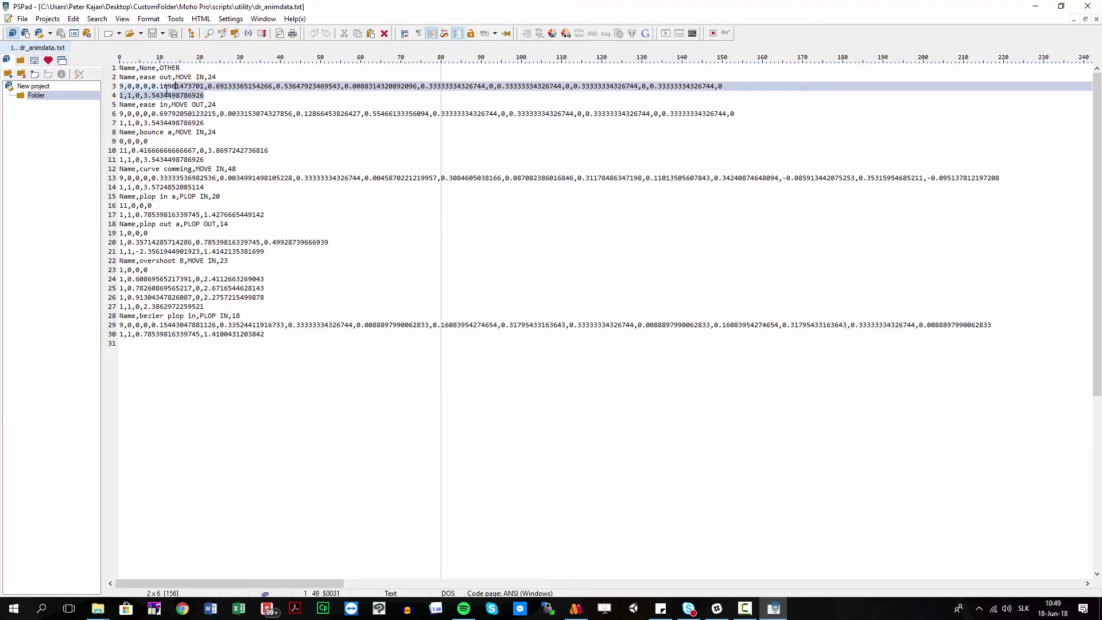
pyautogui.click(224, 151)
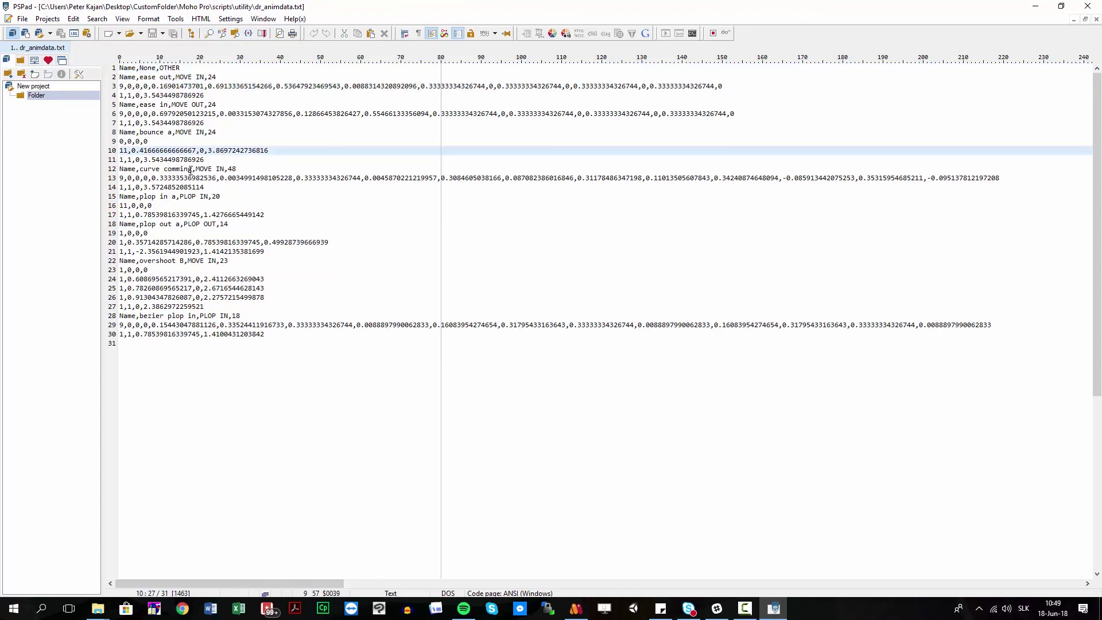
pyautogui.moveTo(120, 168); pyautogui.dragTo(260, 189)
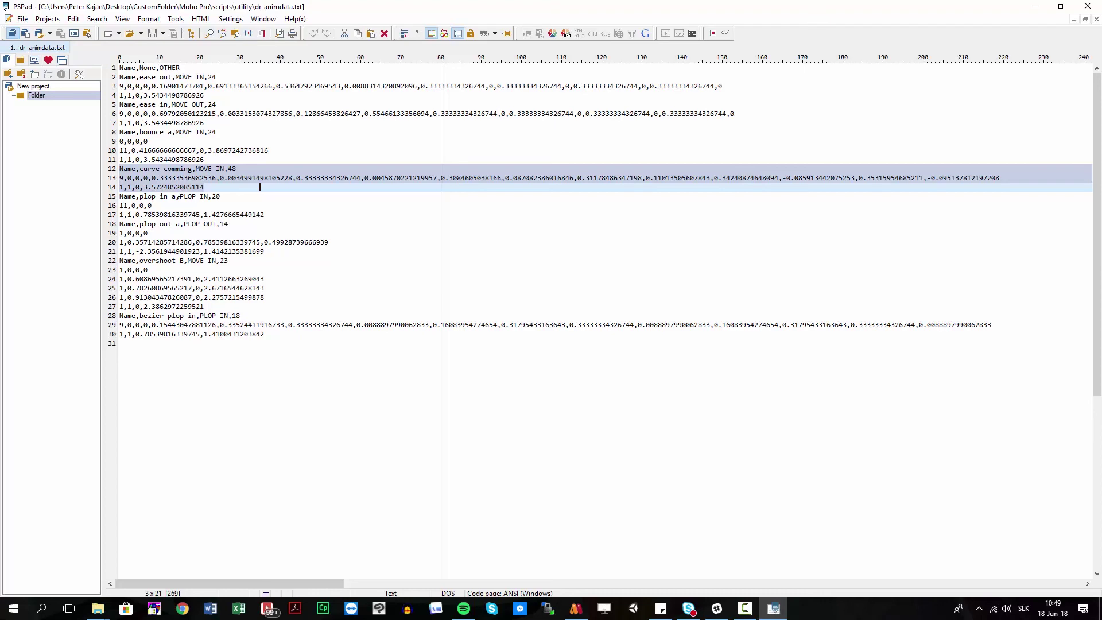
# Close PSPad, reopen dr_animdata from File Explorer, and close the editor again.
pyautogui.click(1088, 5)
pyautogui.click(266, 215)
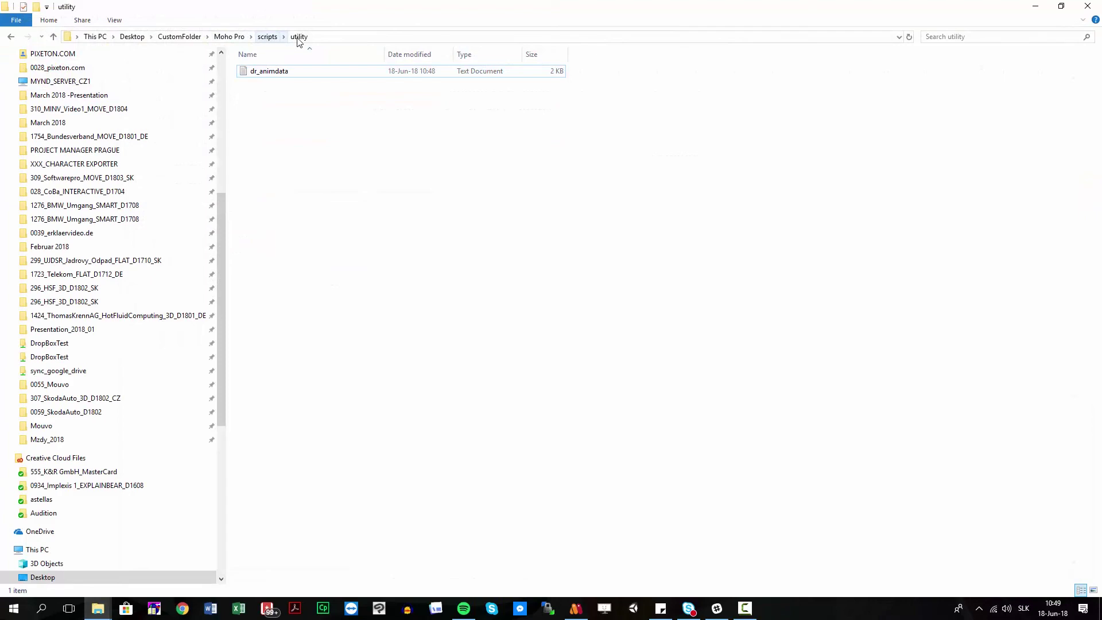
pyautogui.doubleClick(302, 70)
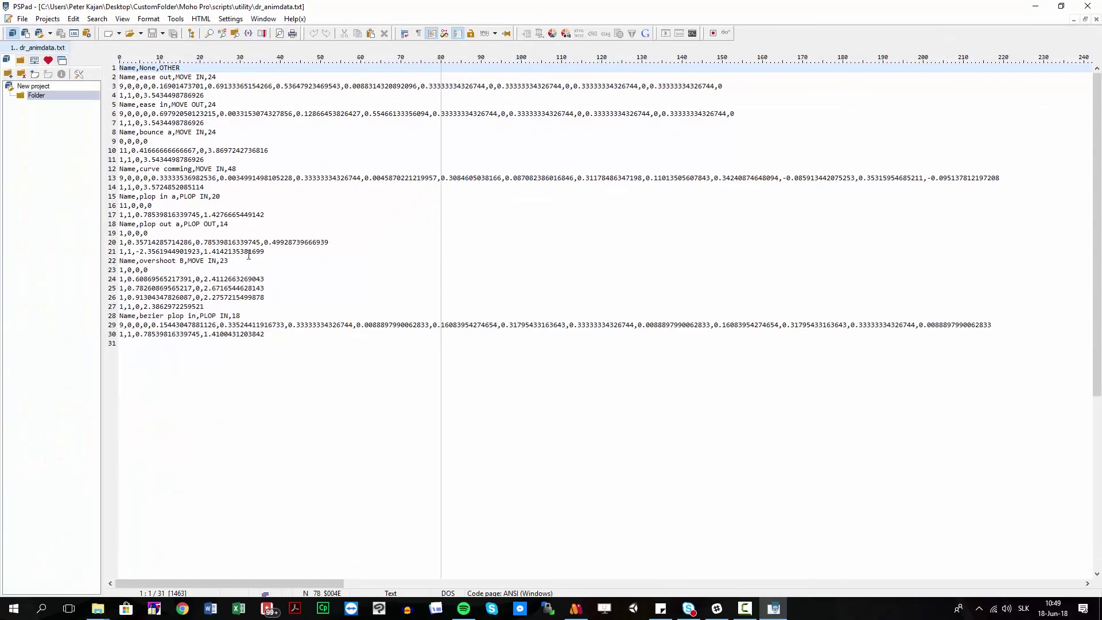
pyautogui.click(1088, 6)
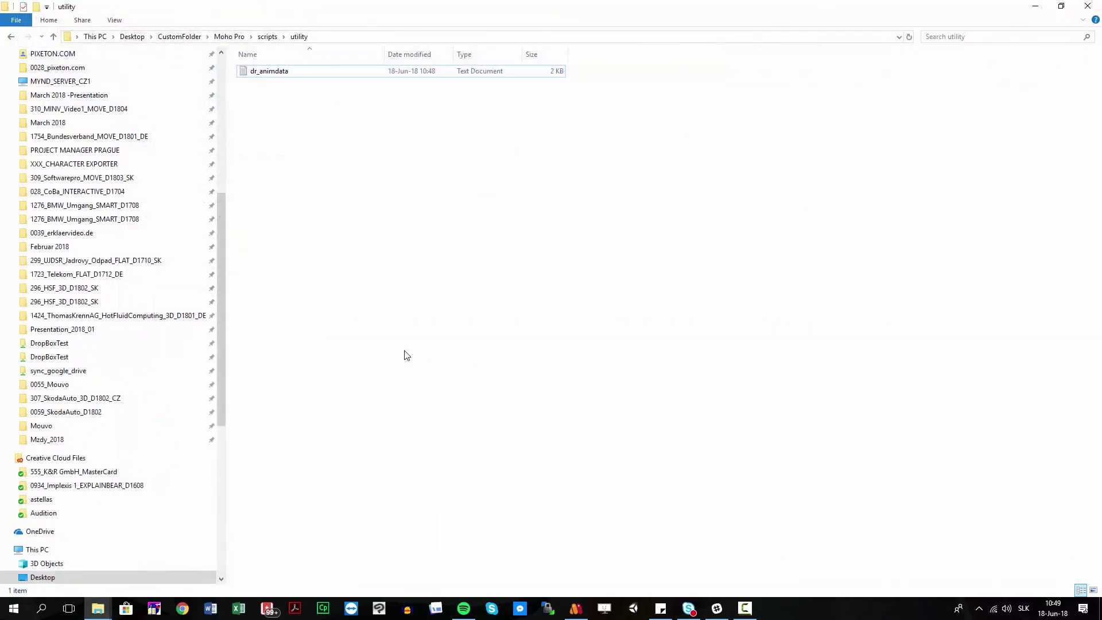